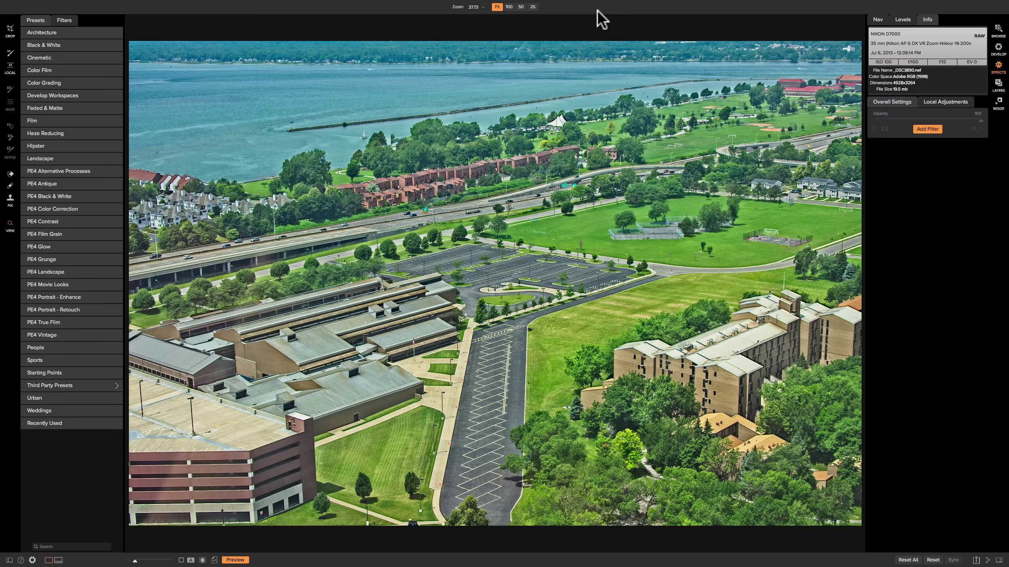
Add a Lens Blur filter to the aerial photo from the filter list.
{"action": "left_click", "coordinate": [927, 130]}
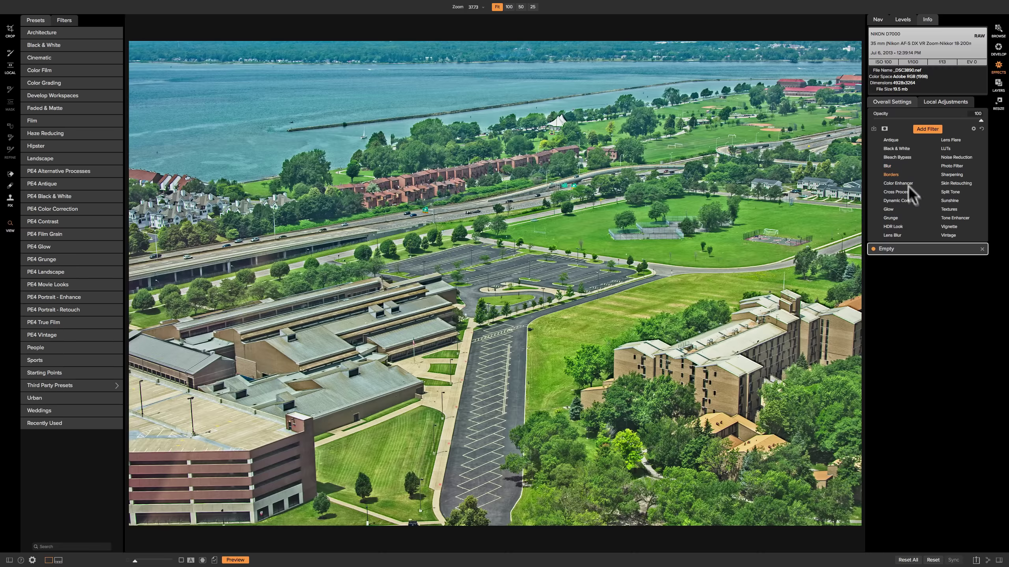
{"action": "left_click", "coordinate": [892, 235]}
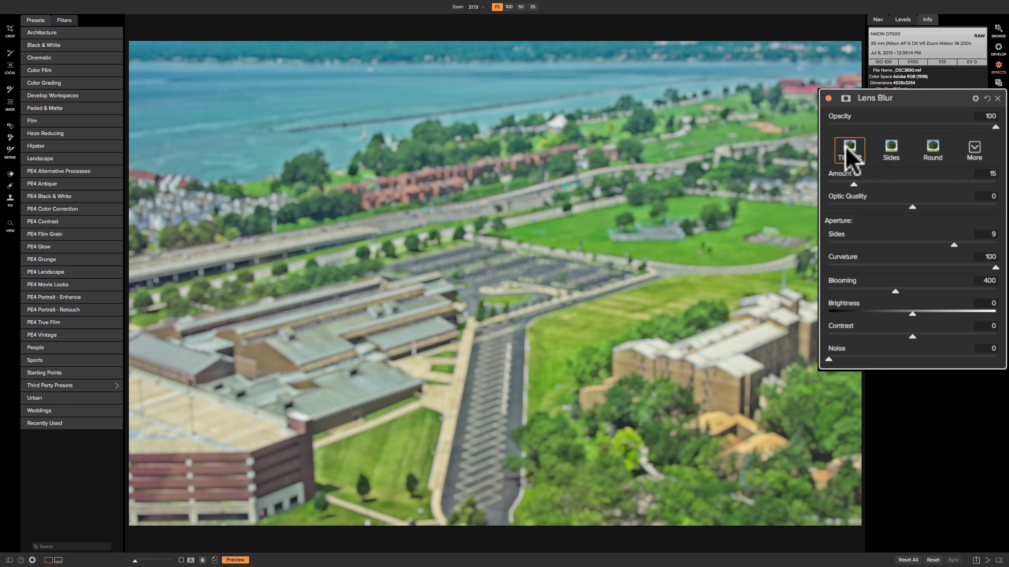
Try the Tilt Shift, Sides and Round blur styles and the More list, leaving Round selected.
{"action": "left_click", "coordinate": [848, 149]}
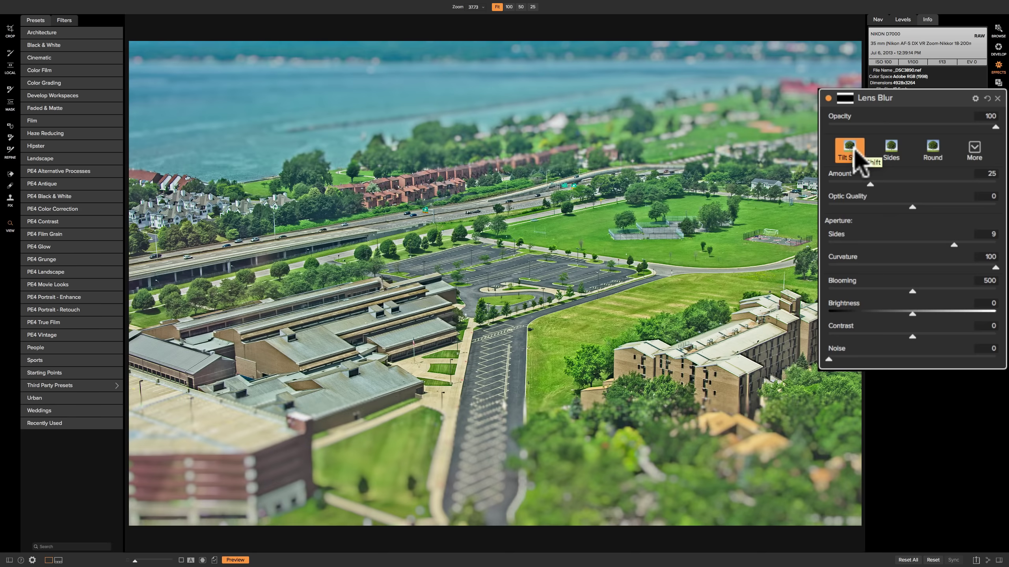
{"action": "left_click", "coordinate": [893, 155]}
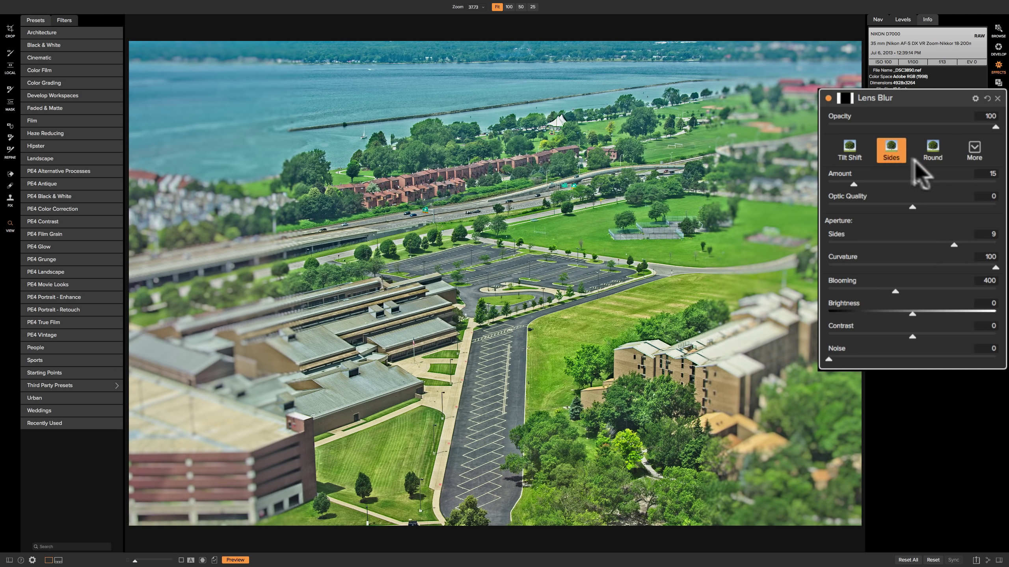
{"action": "left_click", "coordinate": [934, 154]}
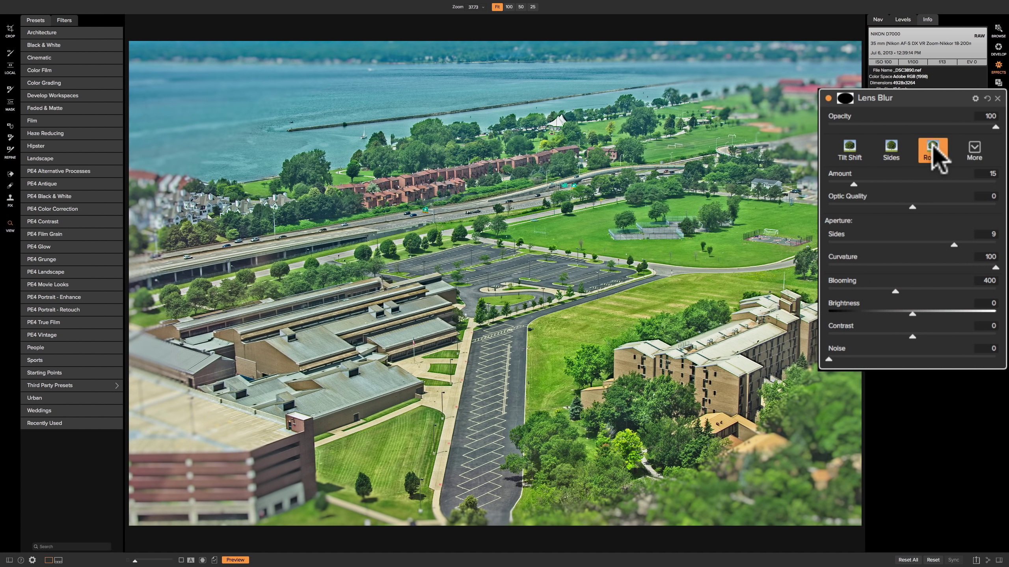
{"action": "left_click", "coordinate": [974, 144]}
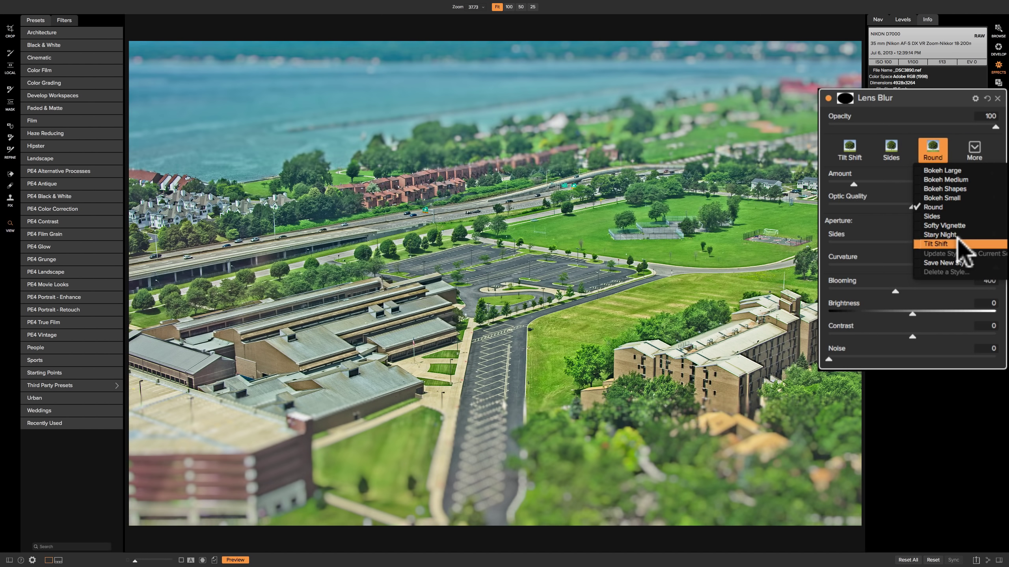
{"action": "left_click", "coordinate": [881, 175]}
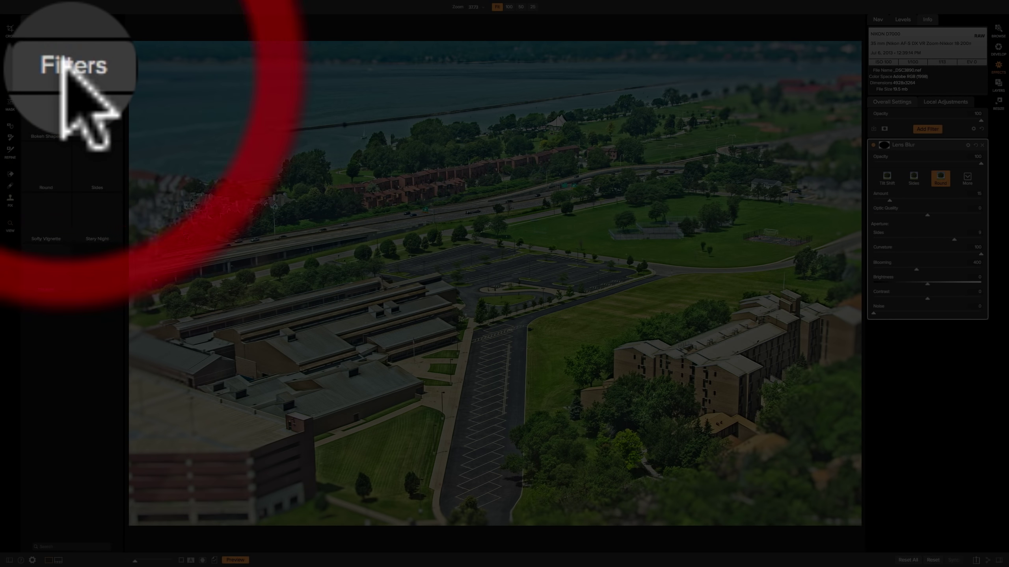
Browse the Lens Blur styles as enlarged thumbnails to choose Tilt Shift.
{"action": "left_click", "coordinate": [64, 21]}
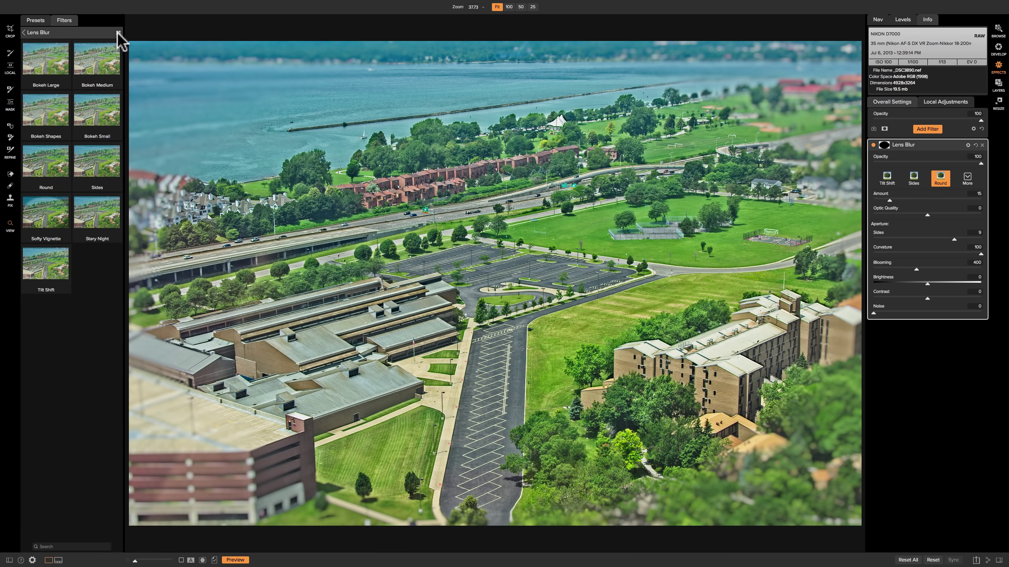
{"action": "left_click", "coordinate": [117, 39]}
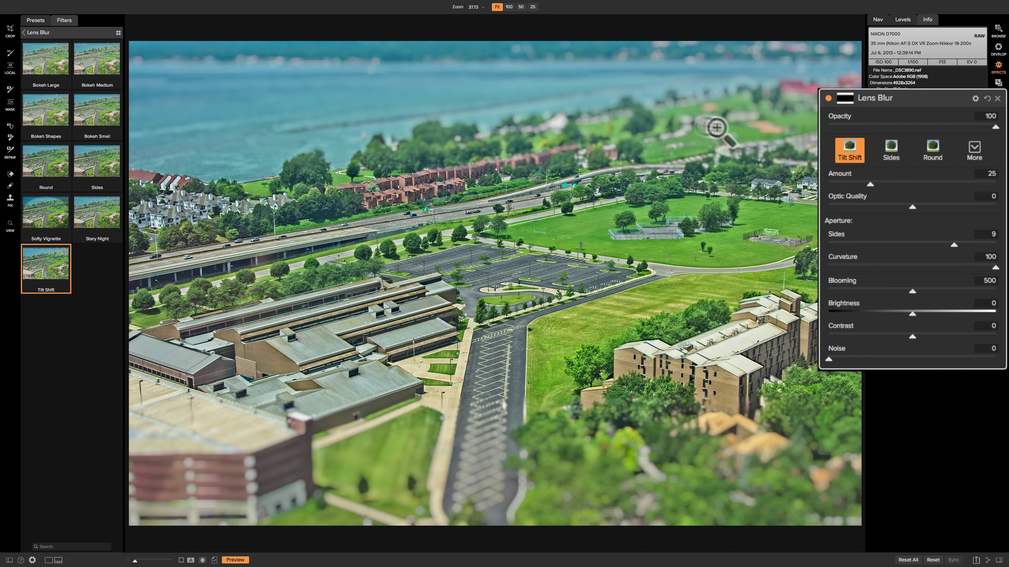
Set Lens Blur Amount to 92, Optic Quality to 80 and aperture Sides to 7.
{"action": "left_click_drag", "start_coordinate": [871, 182], "coordinate": [979, 184]}
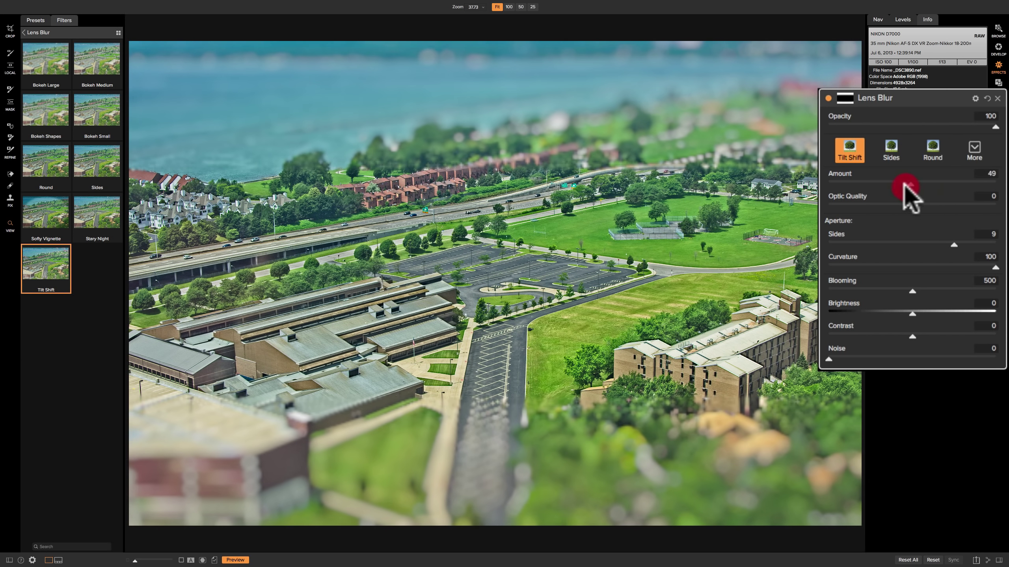
{"action": "mouse_move", "coordinate": [984, 193]}
{"action": "left_mouse_down"}
{"action": "mouse_move", "coordinate": [912, 197]}
{"action": "mouse_move", "coordinate": [982, 184]}
{"action": "left_mouse_up"}
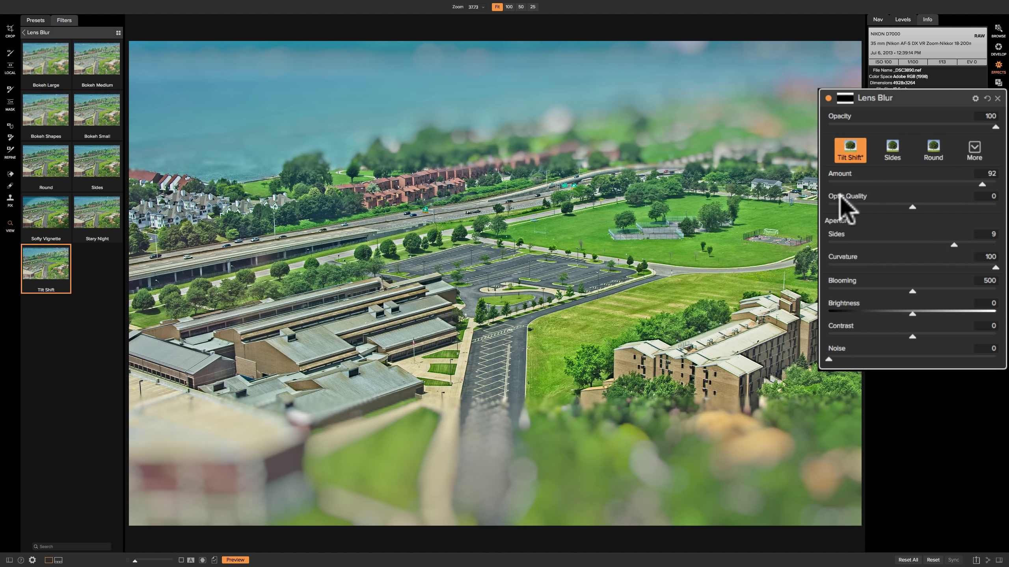
{"action": "left_click_drag", "start_coordinate": [912, 209], "coordinate": [789, 205]}
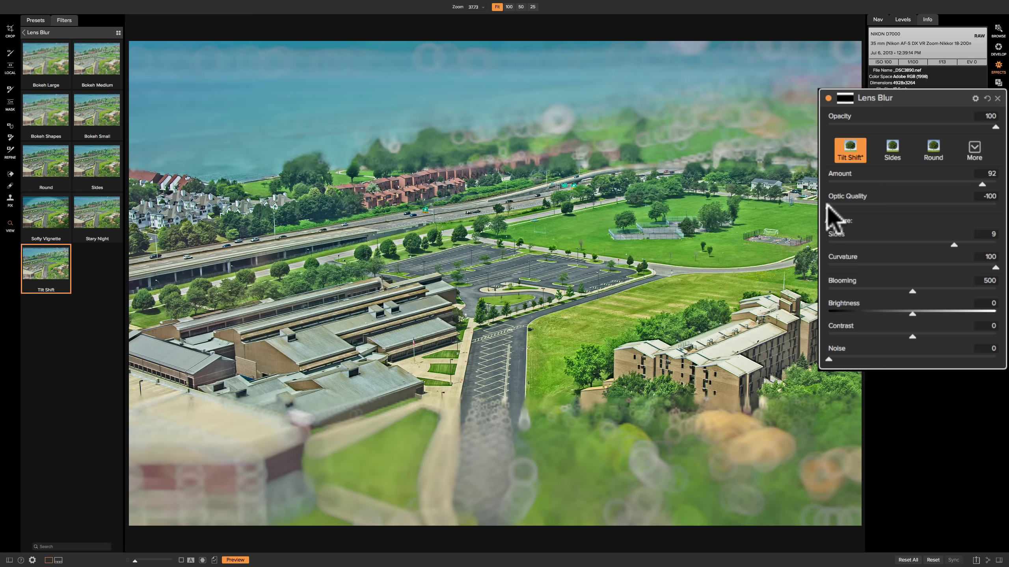
{"action": "left_click_drag", "start_coordinate": [829, 211], "coordinate": [987, 213]}
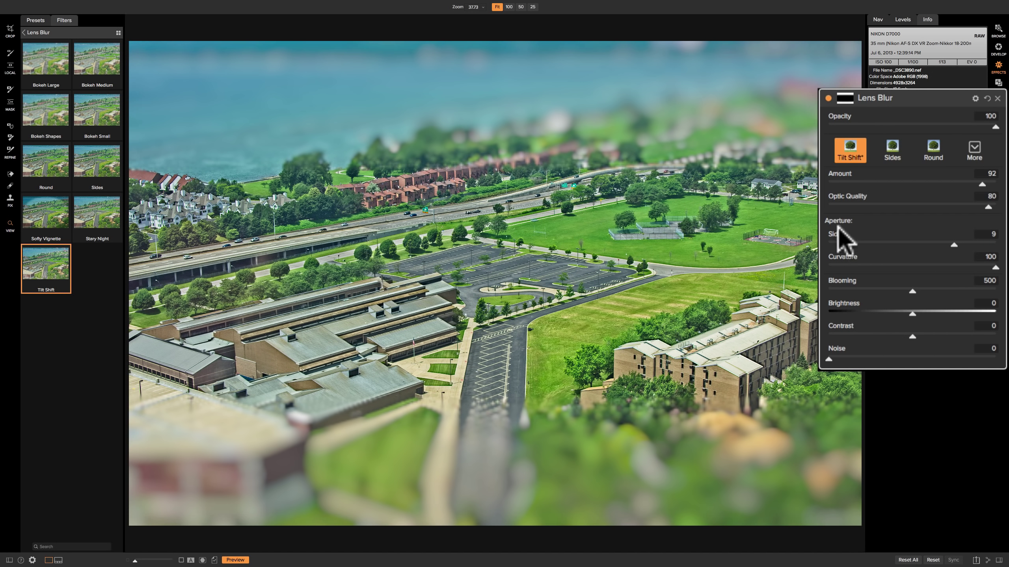
{"action": "mouse_move", "coordinate": [836, 234]}
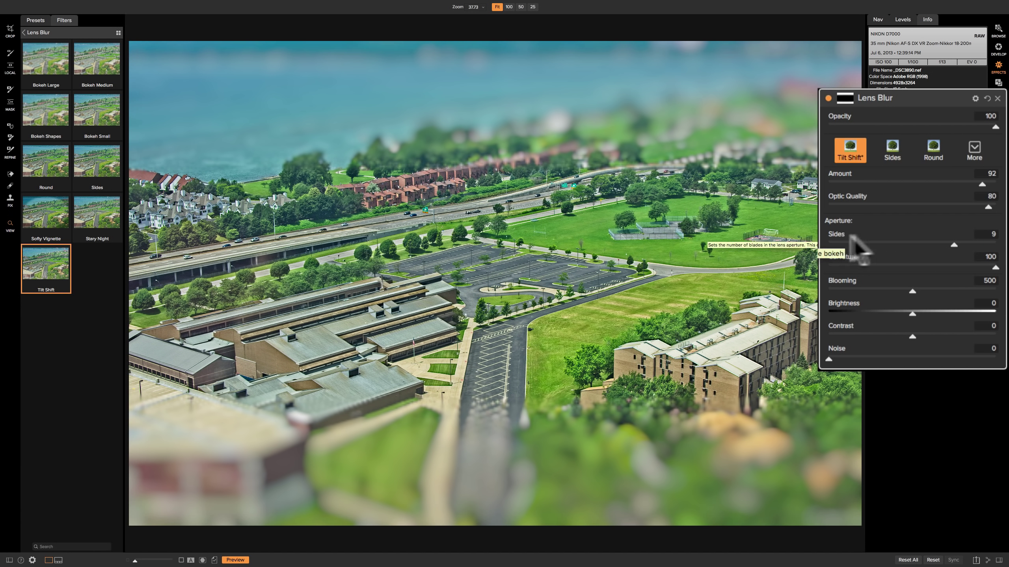
{"action": "mouse_move", "coordinate": [955, 245]}
{"action": "left_mouse_down"}
{"action": "mouse_move", "coordinate": [999, 249]}
{"action": "mouse_move", "coordinate": [844, 254]}
{"action": "mouse_move", "coordinate": [999, 256]}
{"action": "left_mouse_up"}
{"action": "mouse_move", "coordinate": [902, 252]}
{"action": "left_mouse_down"}
{"action": "mouse_move", "coordinate": [992, 254]}
{"action": "mouse_move", "coordinate": [843, 252]}
{"action": "mouse_move", "coordinate": [997, 256]}
{"action": "mouse_move", "coordinate": [877, 234]}
{"action": "mouse_move", "coordinate": [969, 247]}
{"action": "mouse_move", "coordinate": [912, 248]}
{"action": "left_mouse_up"}
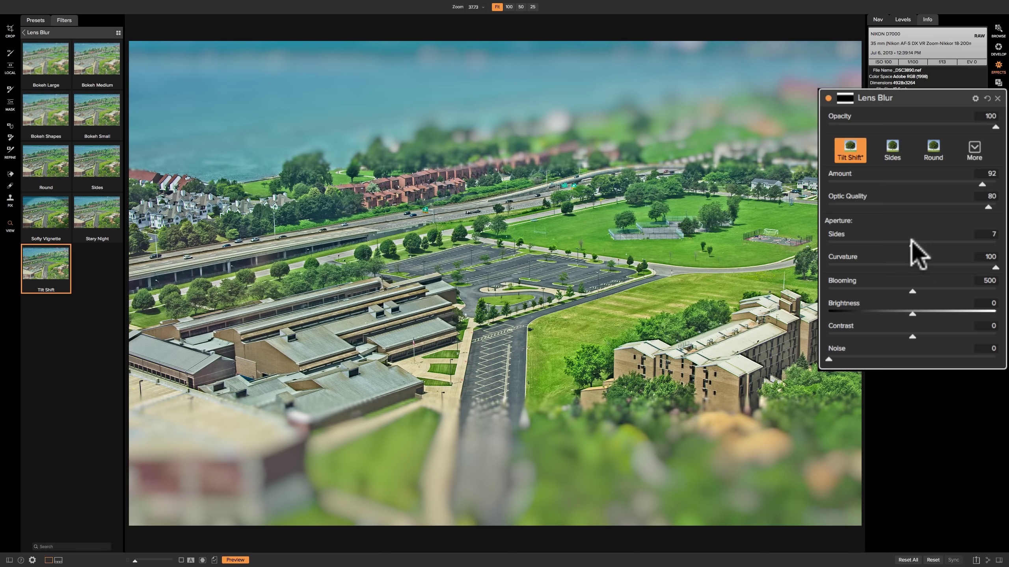
Experiment with Sides style Amount and Sides values, then restore Tilt Shift defaults.
{"action": "left_click", "coordinate": [892, 151]}
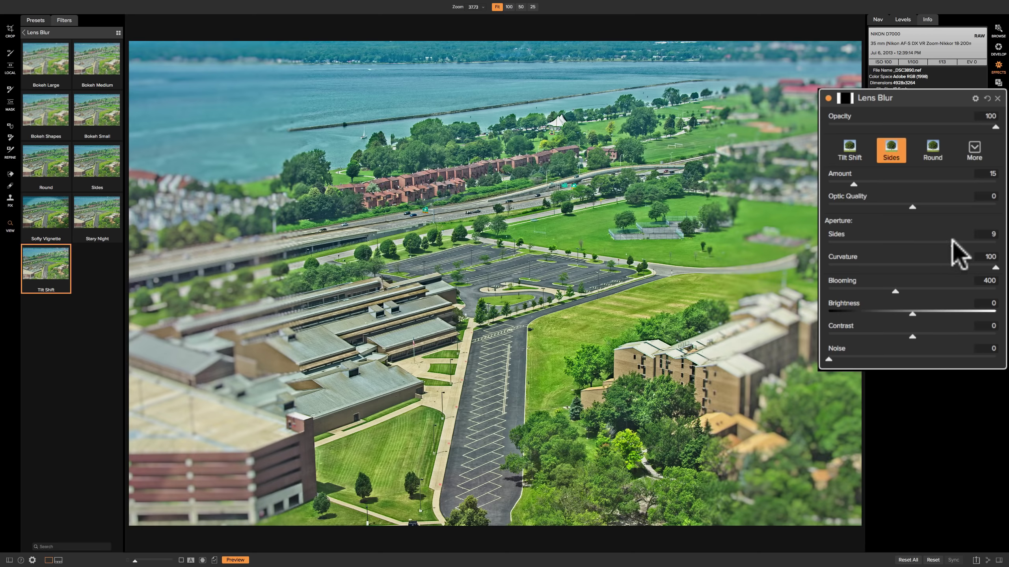
{"action": "mouse_move", "coordinate": [955, 246]}
{"action": "left_mouse_down"}
{"action": "mouse_move", "coordinate": [893, 241]}
{"action": "mouse_move", "coordinate": [997, 254]}
{"action": "left_mouse_up"}
{"action": "left_click_drag", "start_coordinate": [874, 246], "coordinate": [975, 244]}
{"action": "left_click_drag", "start_coordinate": [859, 189], "coordinate": [951, 197]}
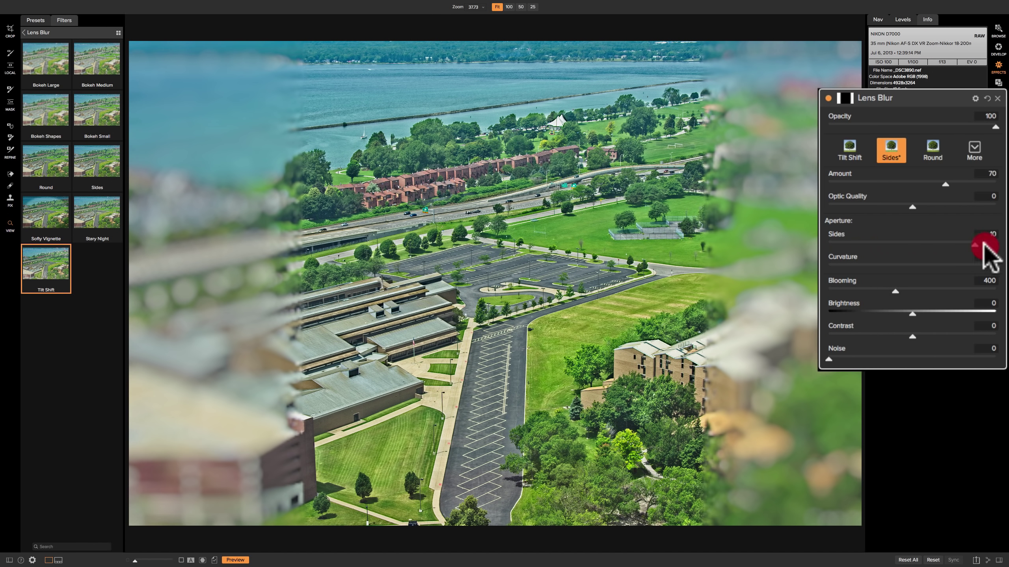
{"action": "left_click_drag", "start_coordinate": [986, 252], "coordinate": [884, 243]}
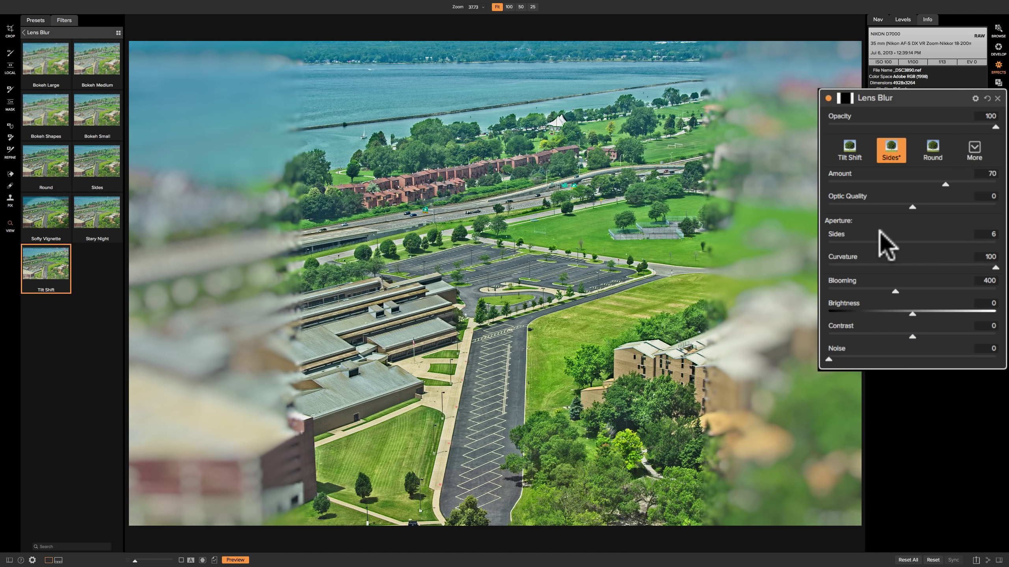
{"action": "left_click", "coordinate": [850, 150]}
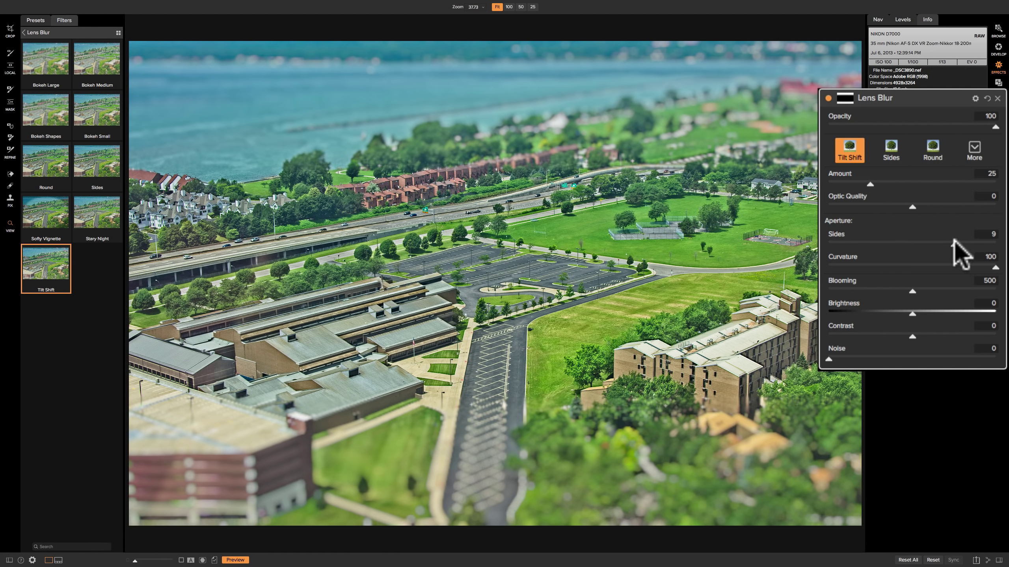
Set aperture Sides to 7, Amount to 100 and Curvature to -38.
{"action": "mouse_move", "coordinate": [964, 250]}
{"action": "left_mouse_down"}
{"action": "mouse_move", "coordinate": [906, 251]}
{"action": "mouse_move", "coordinate": [906, 241]}
{"action": "left_mouse_up"}
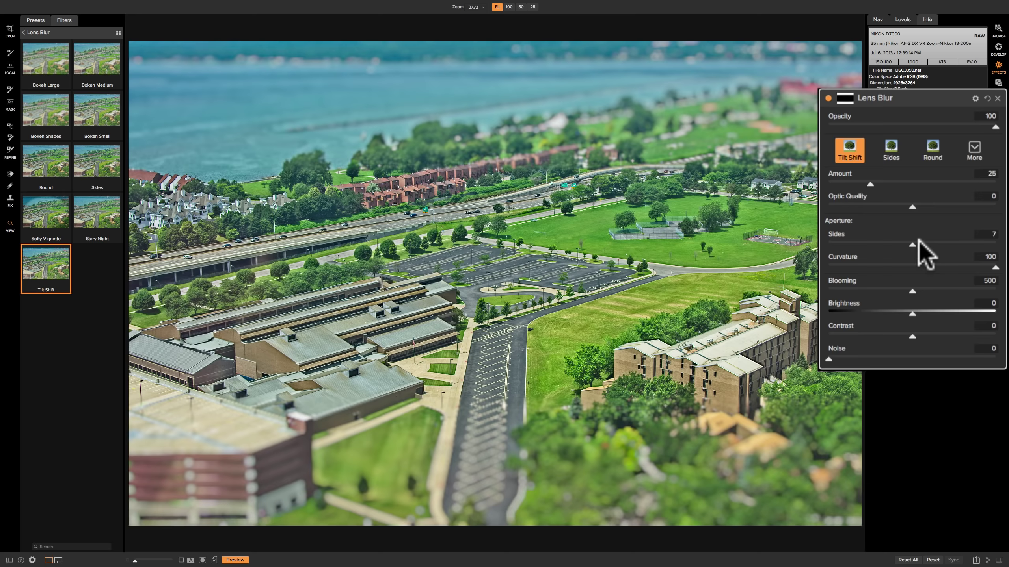
{"action": "left_click", "coordinate": [908, 246]}
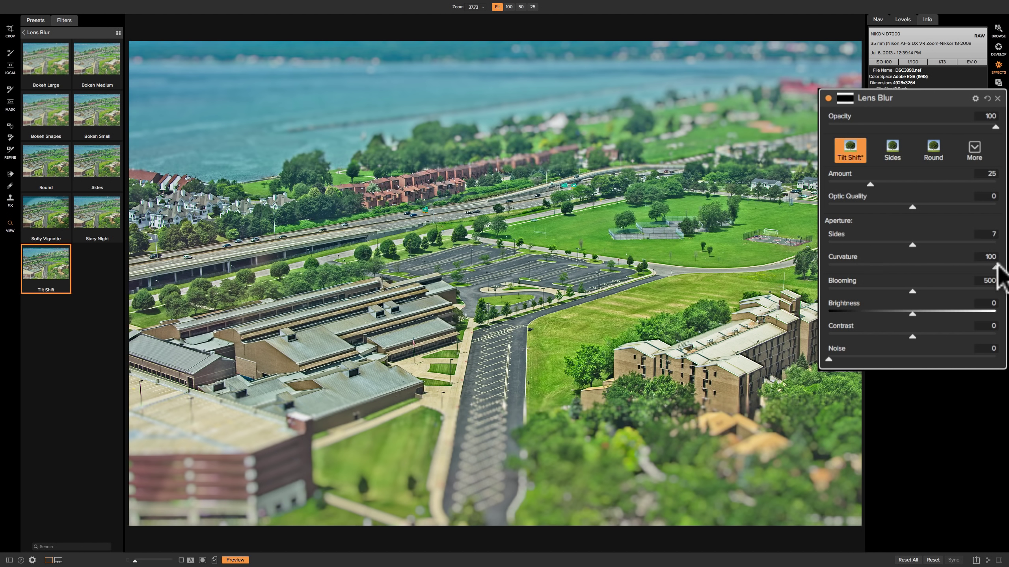
{"action": "mouse_move", "coordinate": [995, 267]}
{"action": "left_mouse_down"}
{"action": "mouse_move", "coordinate": [860, 282]}
{"action": "mouse_move", "coordinate": [838, 270]}
{"action": "mouse_move", "coordinate": [889, 275]}
{"action": "mouse_move", "coordinate": [873, 279]}
{"action": "mouse_move", "coordinate": [923, 278]}
{"action": "mouse_move", "coordinate": [859, 278]}
{"action": "mouse_move", "coordinate": [961, 275]}
{"action": "left_mouse_up"}
{"action": "left_click_drag", "start_coordinate": [869, 183], "coordinate": [1000, 194]}
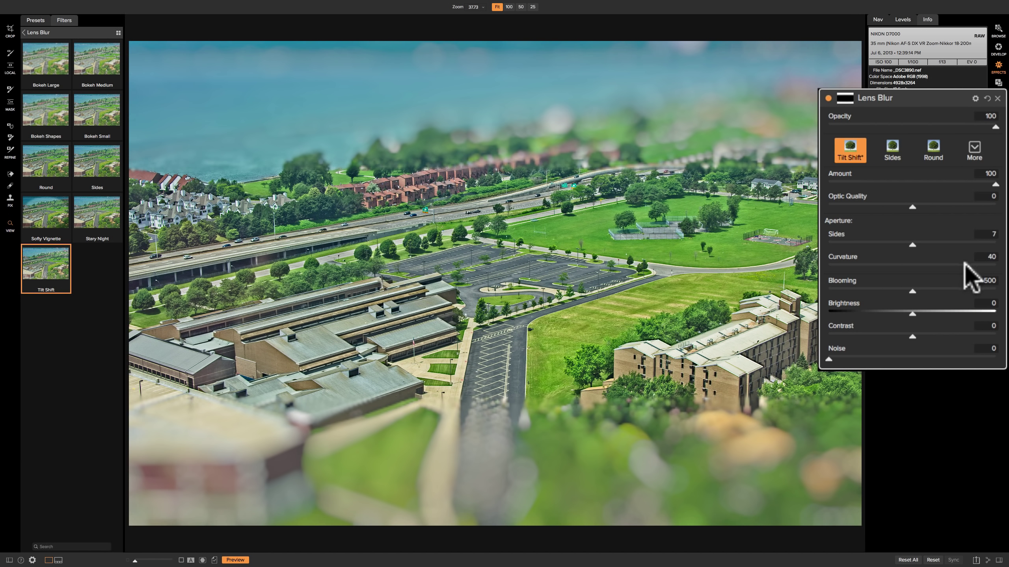
{"action": "mouse_move", "coordinate": [965, 266]}
{"action": "left_mouse_down"}
{"action": "mouse_move", "coordinate": [843, 275]}
{"action": "mouse_move", "coordinate": [862, 267]}
{"action": "mouse_move", "coordinate": [985, 282]}
{"action": "mouse_move", "coordinate": [886, 275]}
{"action": "left_mouse_up"}
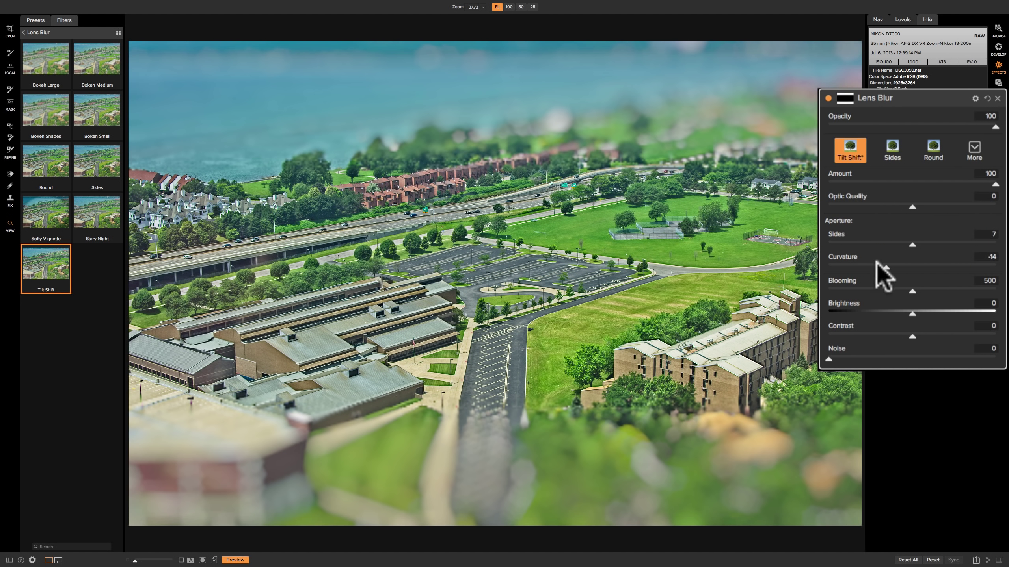
{"action": "mouse_move", "coordinate": [877, 264]}
{"action": "left_mouse_down"}
{"action": "mouse_move", "coordinate": [969, 273]}
{"action": "mouse_move", "coordinate": [840, 269]}
{"action": "mouse_move", "coordinate": [951, 282]}
{"action": "mouse_move", "coordinate": [827, 272]}
{"action": "mouse_move", "coordinate": [941, 282]}
{"action": "mouse_move", "coordinate": [896, 263]}
{"action": "mouse_move", "coordinate": [906, 278]}
{"action": "mouse_move", "coordinate": [858, 264]}
{"action": "left_mouse_up"}
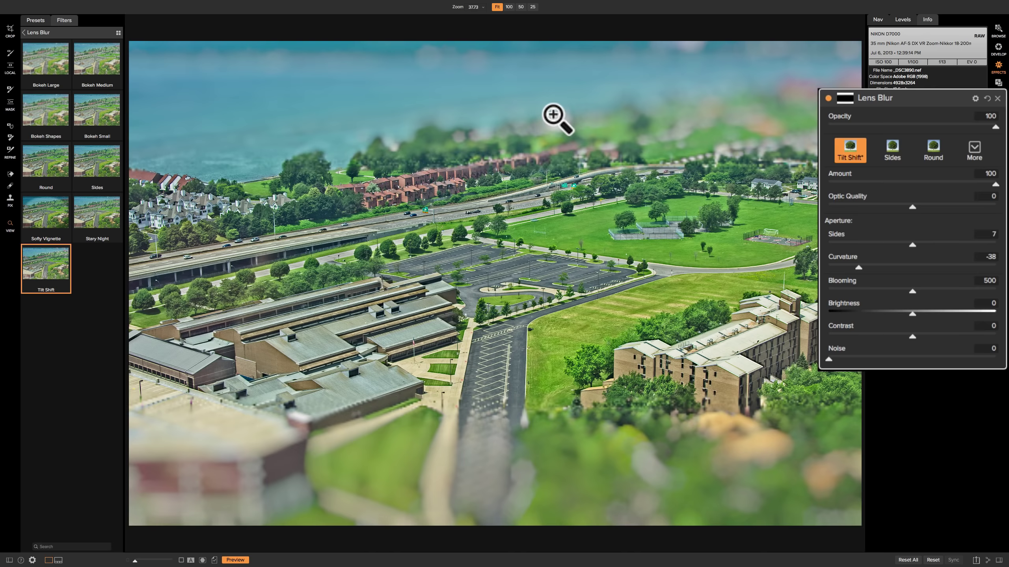
Set Blooming to 590, Brightness to 3, Contrast to 4 and Noise to about 51.
{"action": "left_click_drag", "start_coordinate": [912, 291], "coordinate": [1008, 294]}
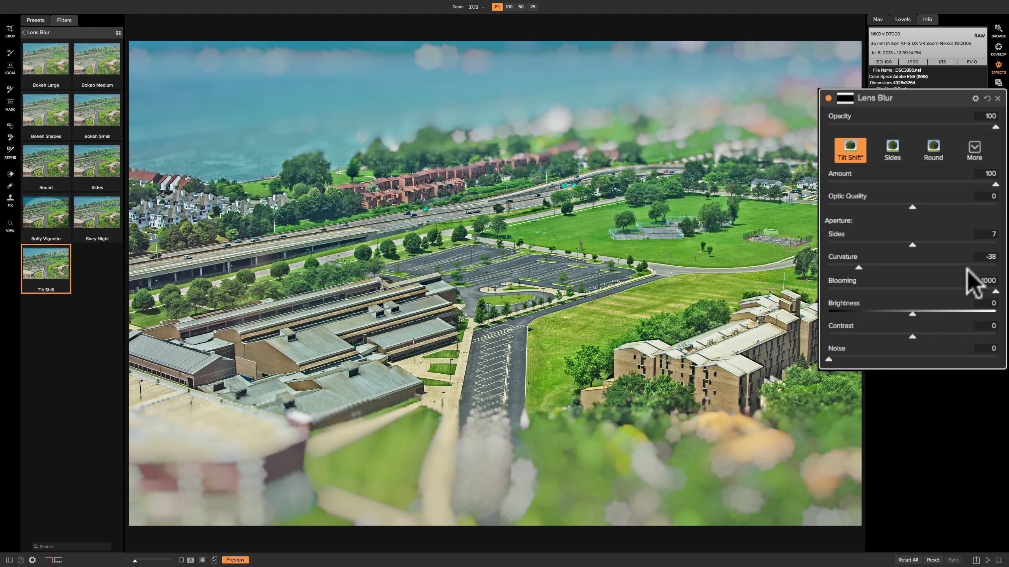
{"action": "mouse_move", "coordinate": [994, 296]}
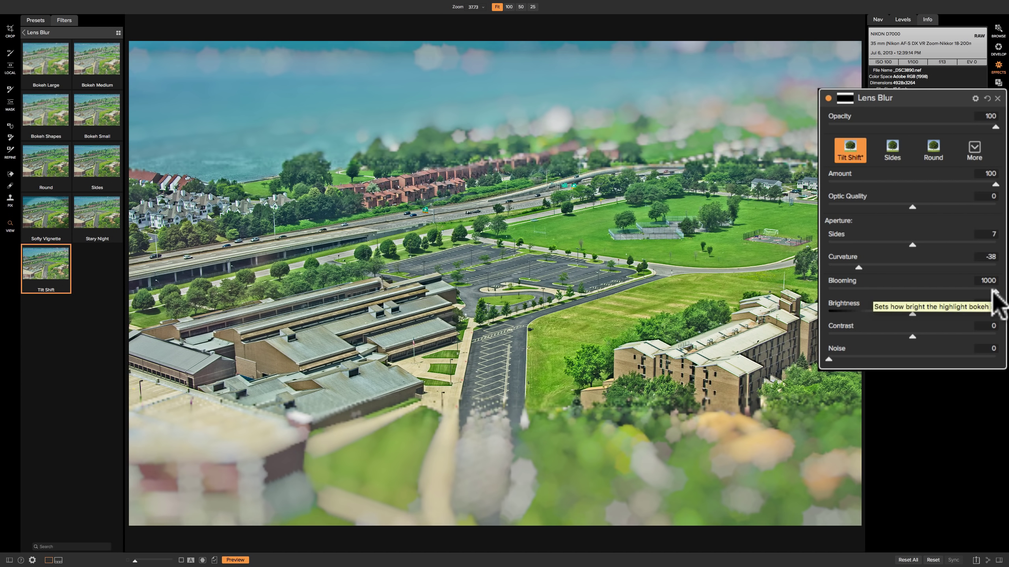
{"action": "mouse_move", "coordinate": [993, 294]}
{"action": "left_mouse_down"}
{"action": "mouse_move", "coordinate": [840, 300]}
{"action": "mouse_move", "coordinate": [989, 307]}
{"action": "mouse_move", "coordinate": [872, 308]}
{"action": "mouse_move", "coordinate": [938, 309]}
{"action": "left_mouse_up"}
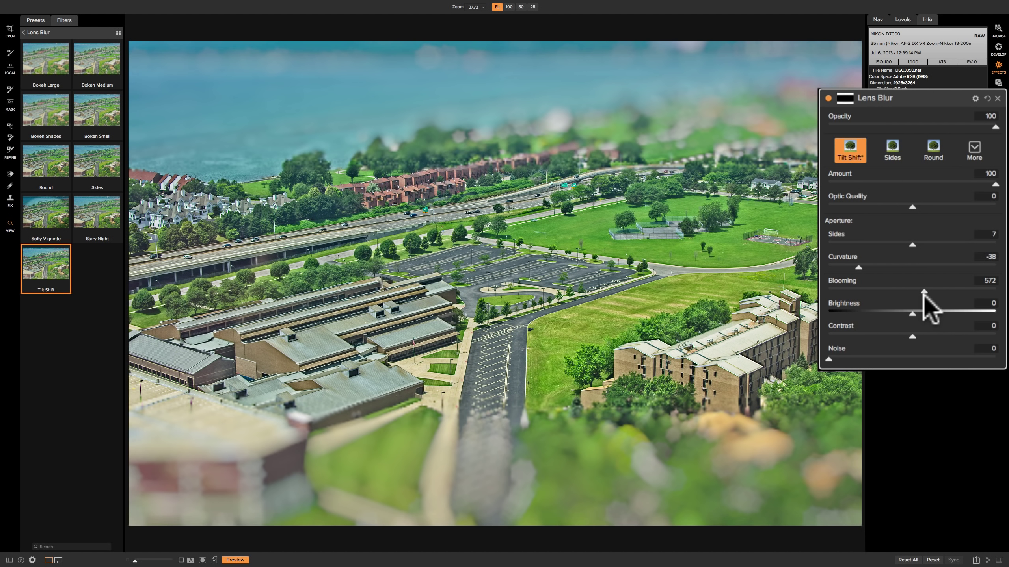
{"action": "mouse_move", "coordinate": [924, 290]}
{"action": "left_mouse_down"}
{"action": "mouse_move", "coordinate": [911, 288]}
{"action": "mouse_move", "coordinate": [929, 291]}
{"action": "left_mouse_up"}
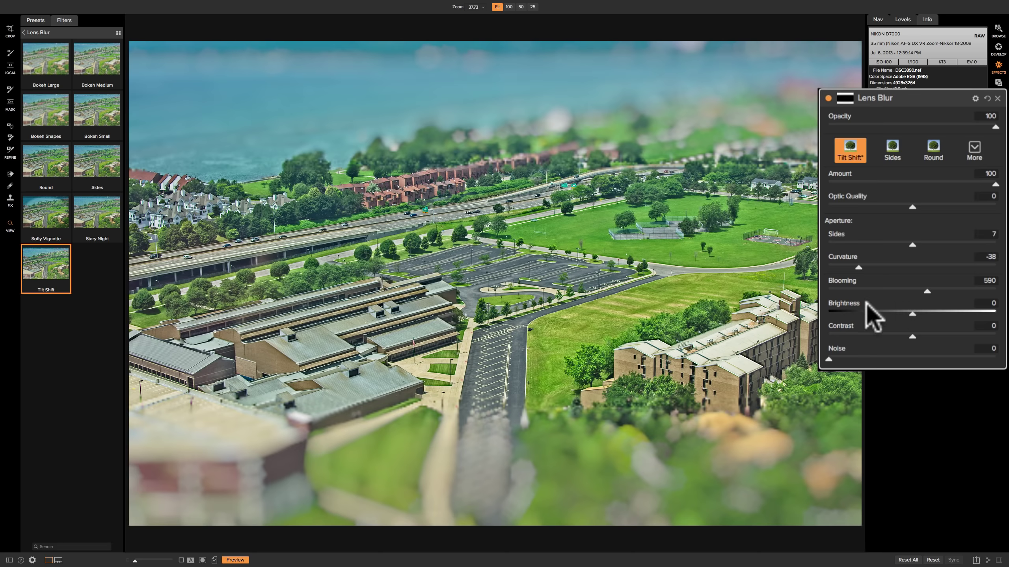
{"action": "mouse_move", "coordinate": [948, 319]}
{"action": "left_mouse_down"}
{"action": "mouse_move", "coordinate": [1007, 317]}
{"action": "mouse_move", "coordinate": [852, 338]}
{"action": "mouse_move", "coordinate": [912, 326]}
{"action": "mouse_move", "coordinate": [920, 338]}
{"action": "mouse_move", "coordinate": [985, 339]}
{"action": "mouse_move", "coordinate": [885, 342]}
{"action": "mouse_move", "coordinate": [996, 347]}
{"action": "mouse_move", "coordinate": [834, 344]}
{"action": "mouse_move", "coordinate": [917, 338]}
{"action": "left_mouse_up"}
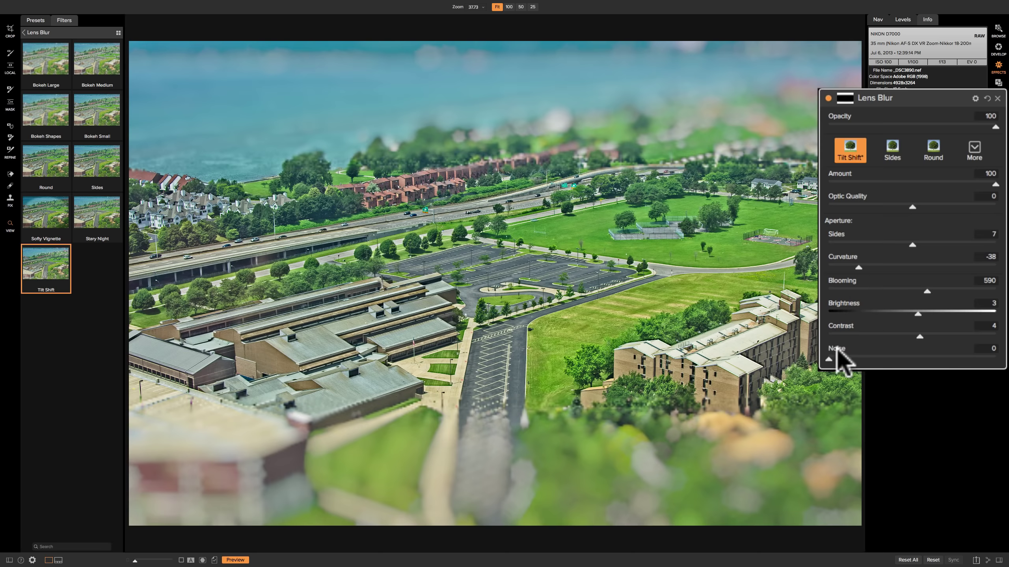
{"action": "left_click_drag", "start_coordinate": [828, 359], "coordinate": [997, 360]}
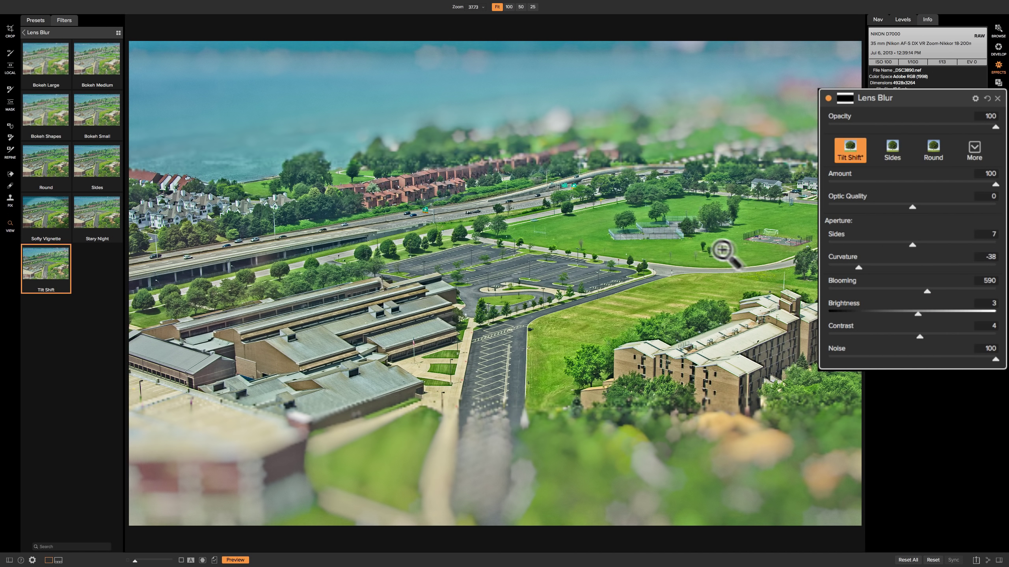
{"action": "left_click_drag", "start_coordinate": [995, 360], "coordinate": [912, 364]}
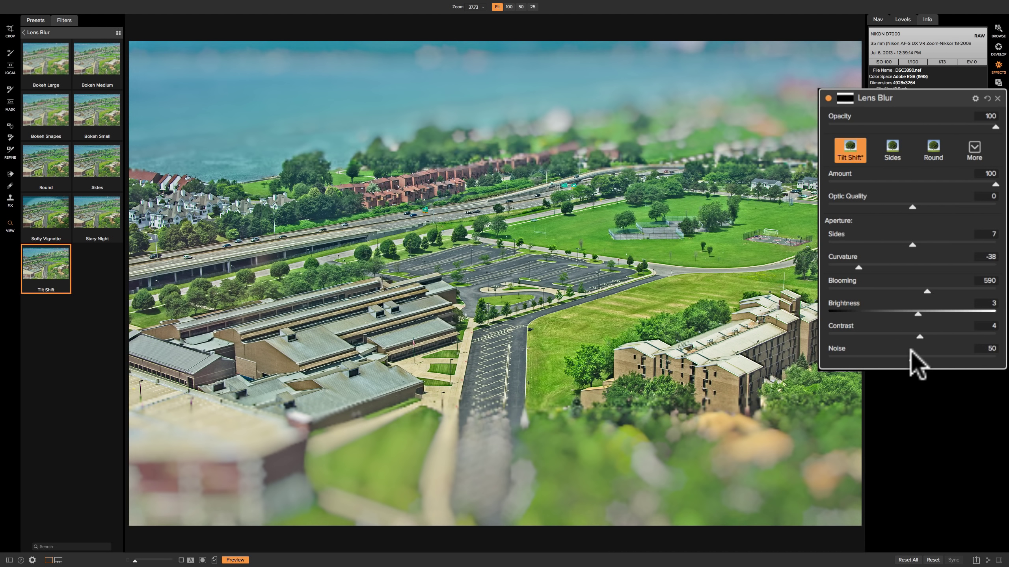
{"action": "mouse_move", "coordinate": [911, 360]}
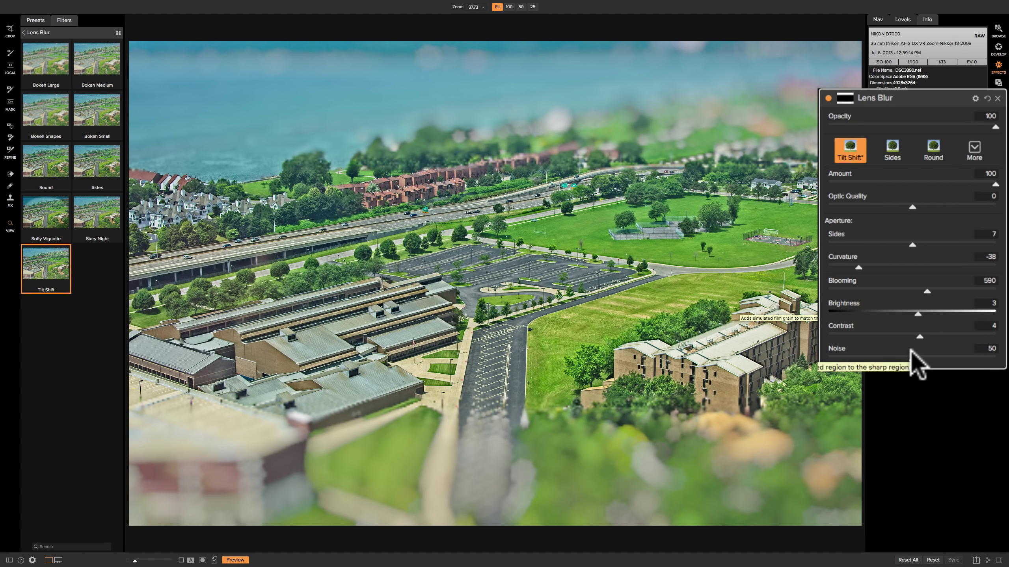
Compare the Sides, Round and Bokeh Medium styles, then settle on Tilt Shift.
{"action": "left_click", "coordinate": [892, 152]}
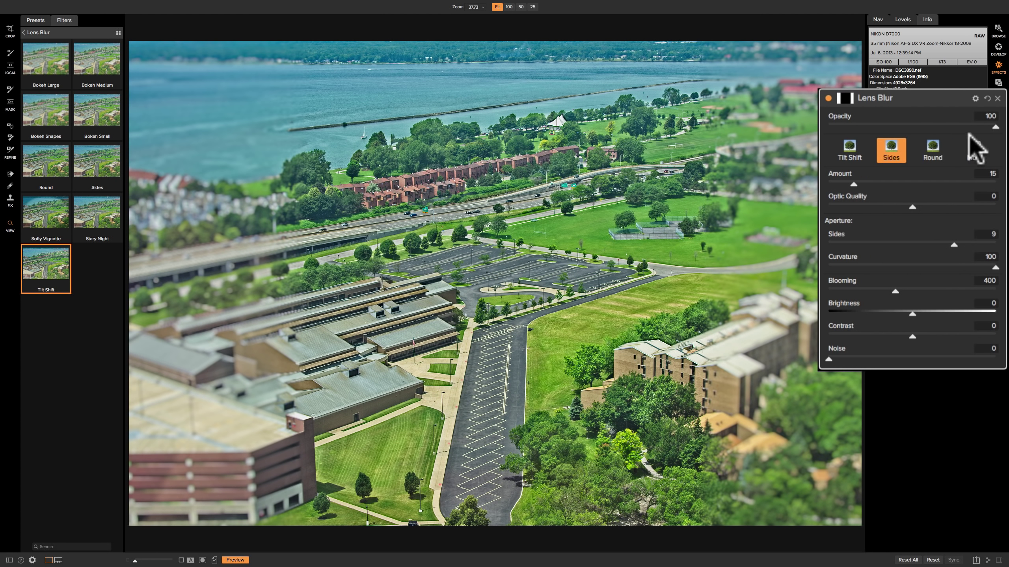
{"action": "left_click", "coordinate": [850, 152]}
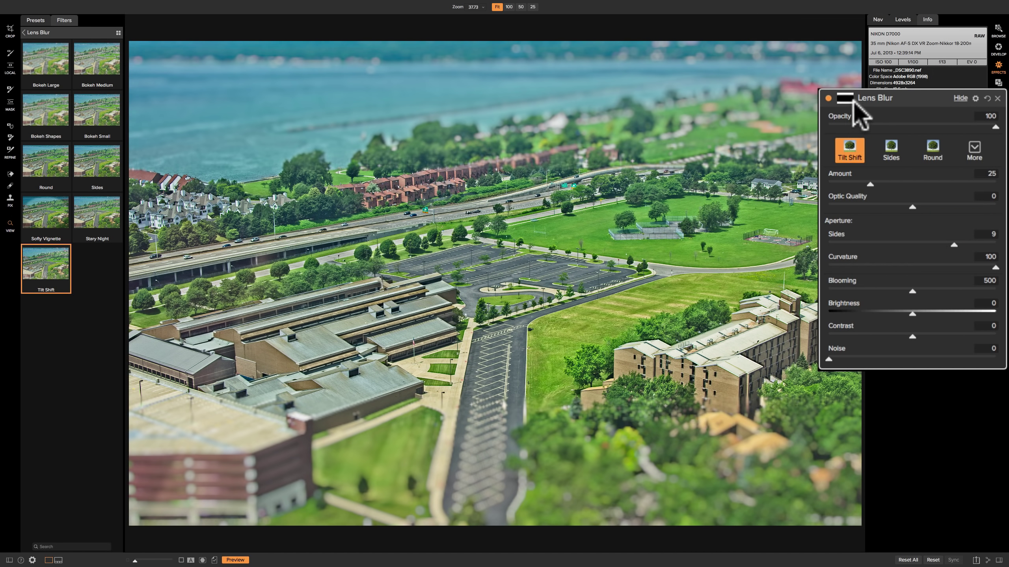
{"action": "left_click", "coordinate": [888, 160]}
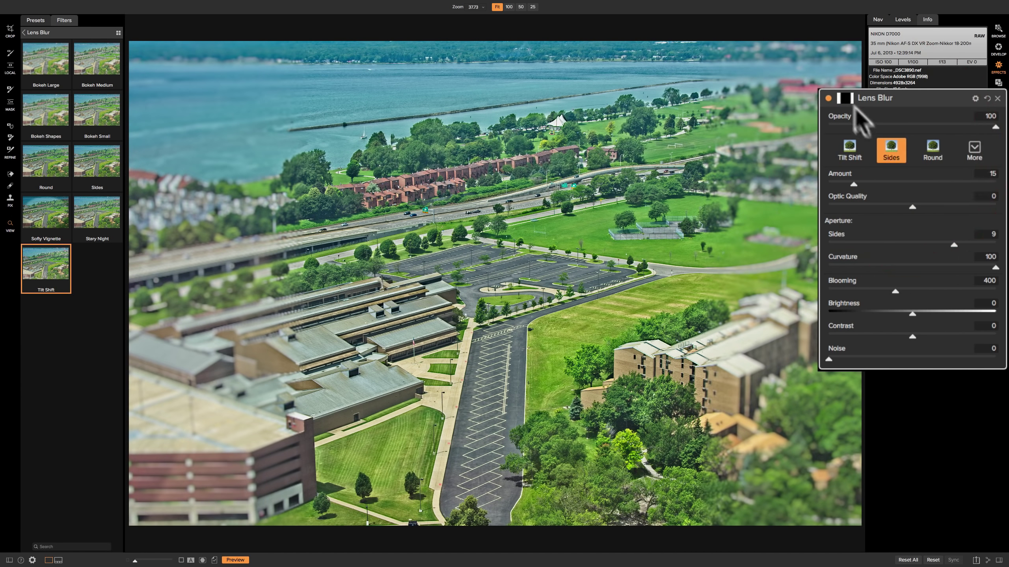
{"action": "left_click", "coordinate": [930, 149]}
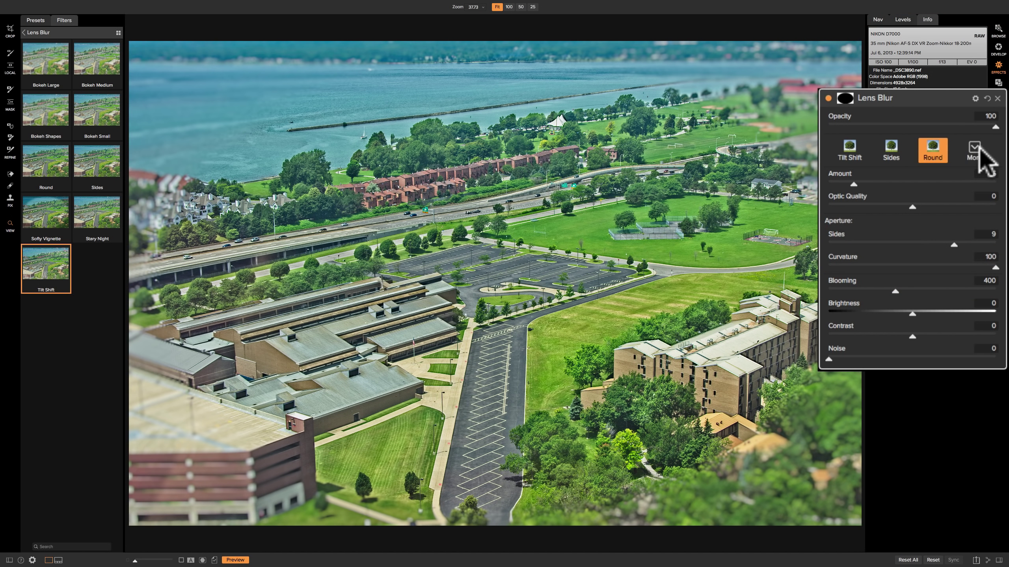
{"action": "left_click", "coordinate": [976, 150]}
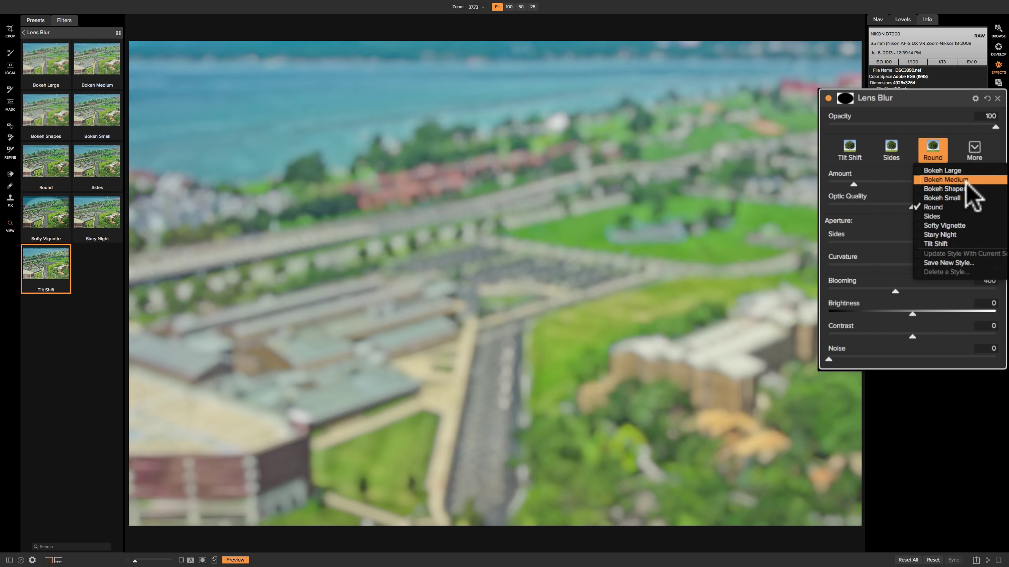
{"action": "left_click", "coordinate": [967, 188]}
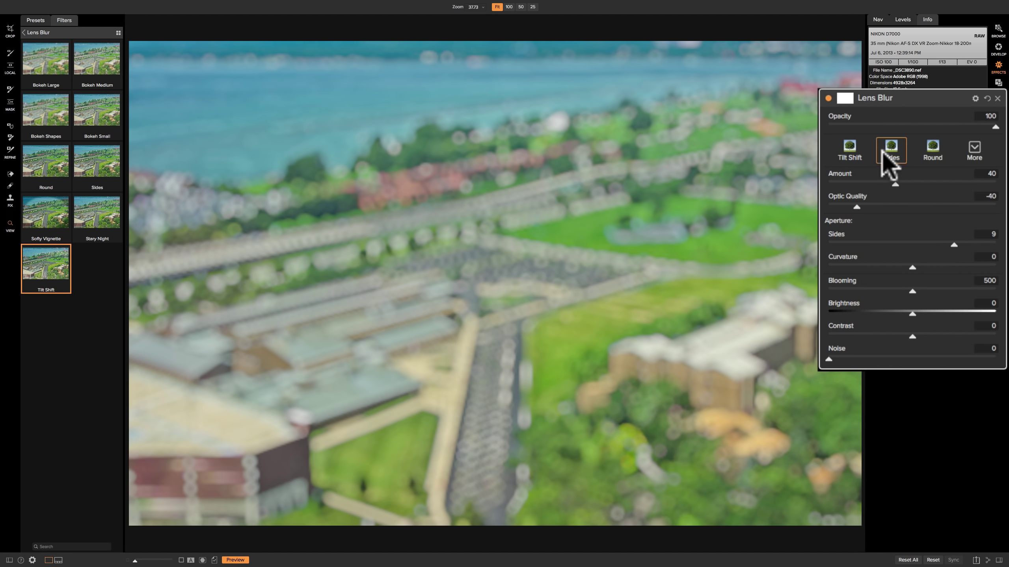
{"action": "left_click", "coordinate": [855, 152]}
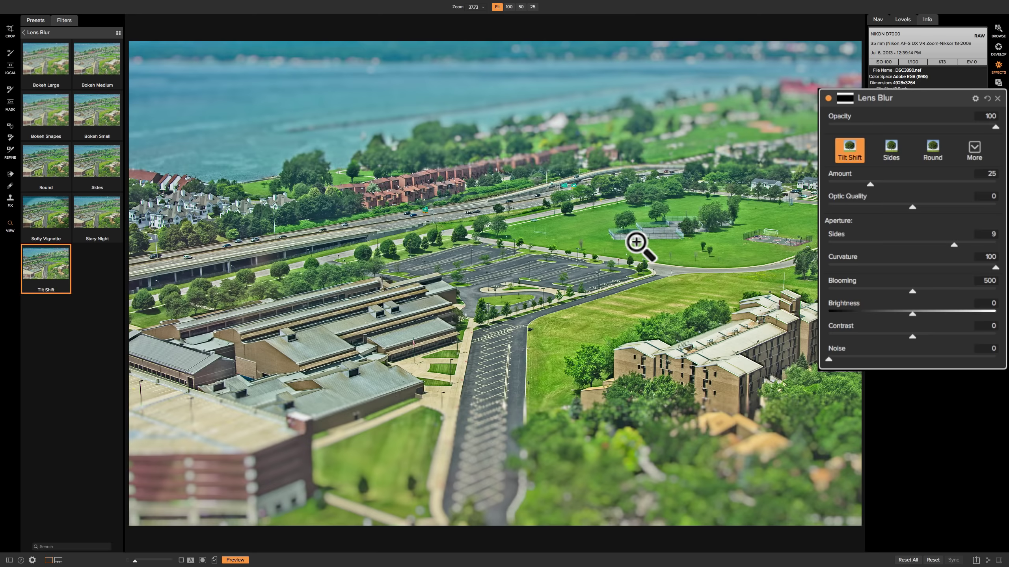
{"action": "mouse_move", "coordinate": [899, 99]}
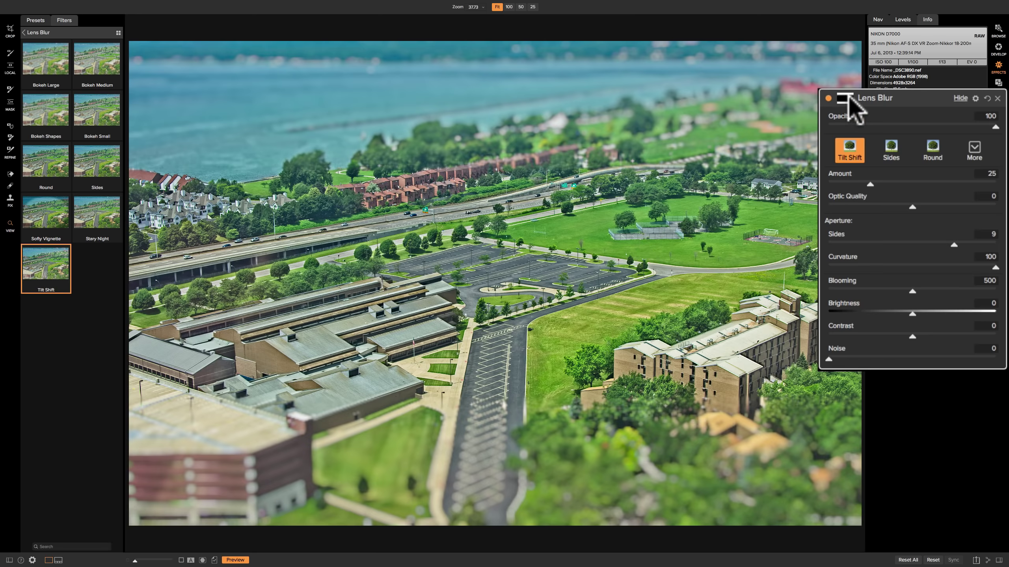
Expand the Lens Blur mask options from its mask thumbnail.
{"action": "left_click", "coordinate": [845, 99]}
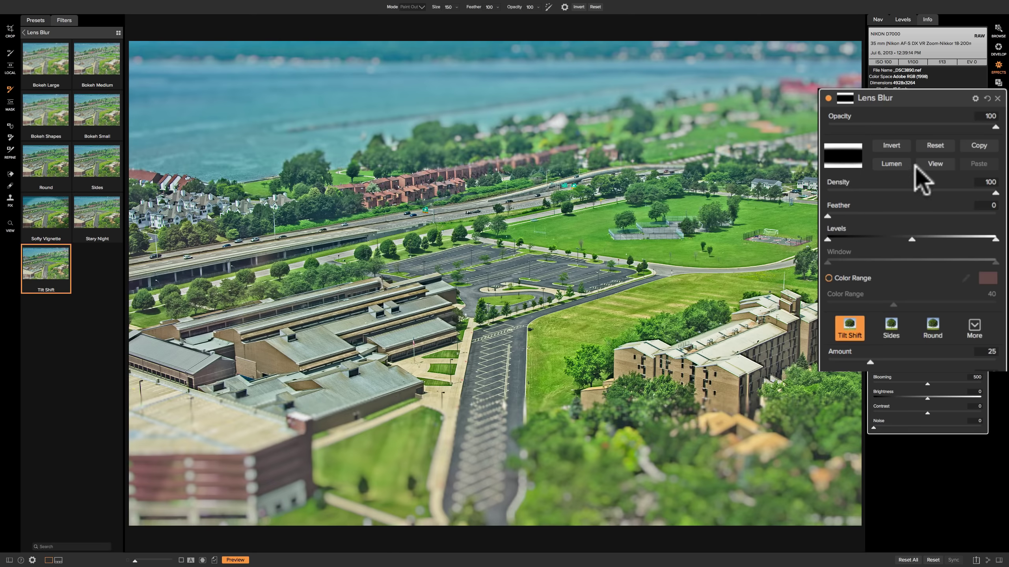
Reset the Lens Blur mask and enlarge the masking brush to size 700.
{"action": "left_click", "coordinate": [935, 148]}
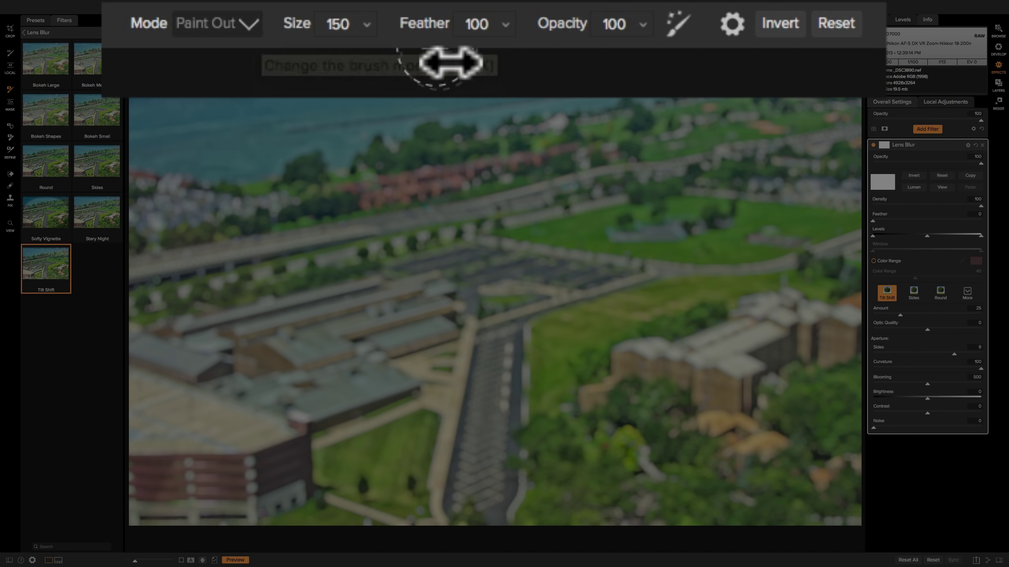
{"action": "left_click", "coordinate": [459, 32]}
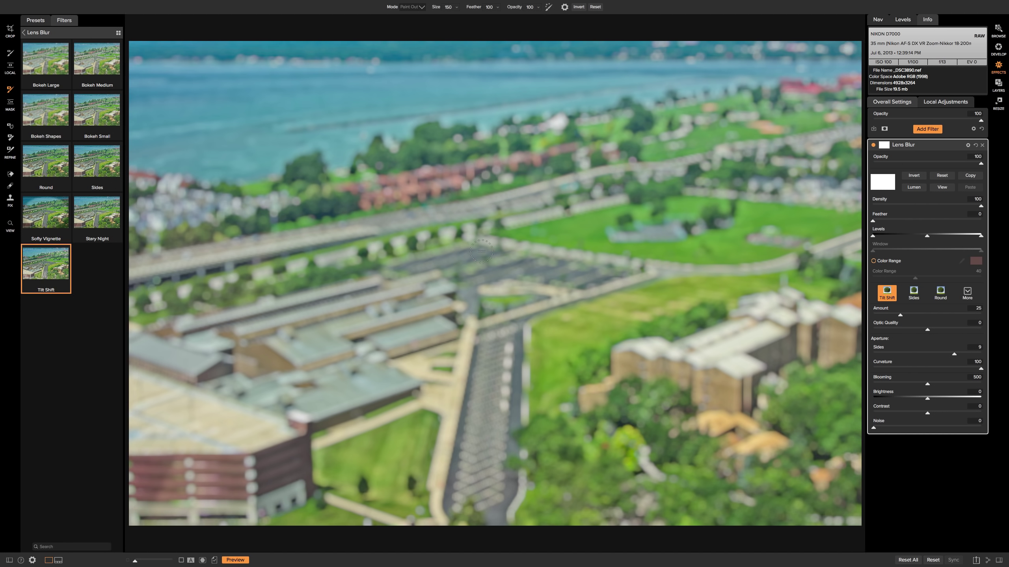
{"action": "key", "text": "bracketright"}
{"action": "key", "text": "bracketright"}
Paint Out straight sharp strokes from the top-right houses to the lower-left buildings.
{"action": "left_click", "coordinate": [835, 74]}
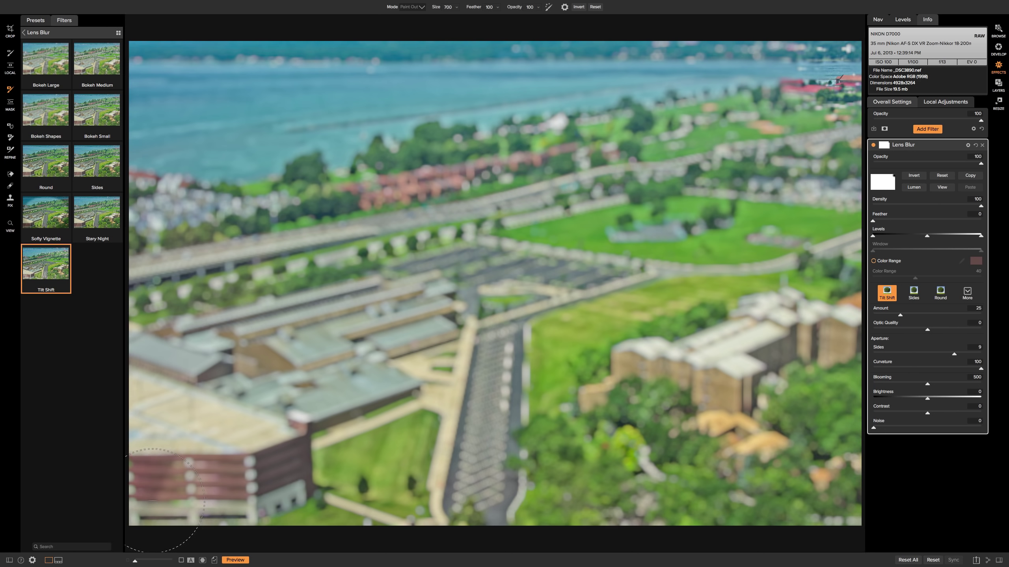
{"action": "key", "text": "shift"}
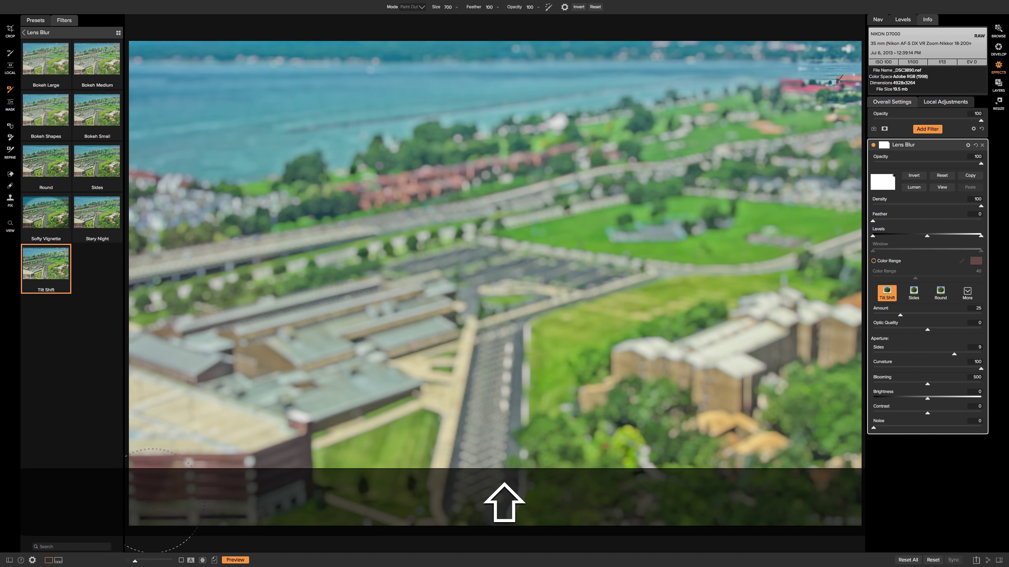
{"action": "left_click", "coordinate": [158, 501], "text": "shift"}
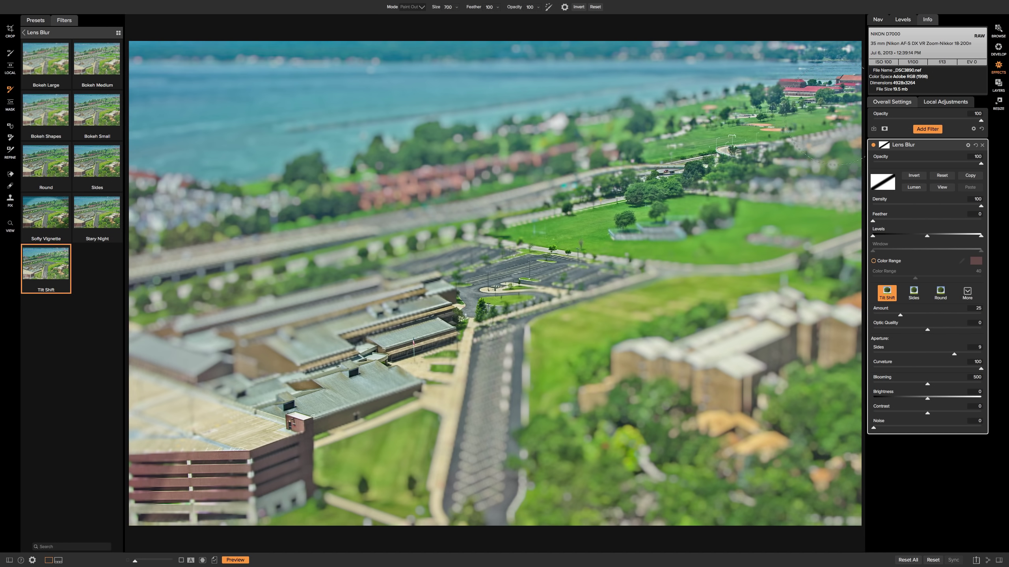
{"action": "left_click", "coordinate": [835, 117]}
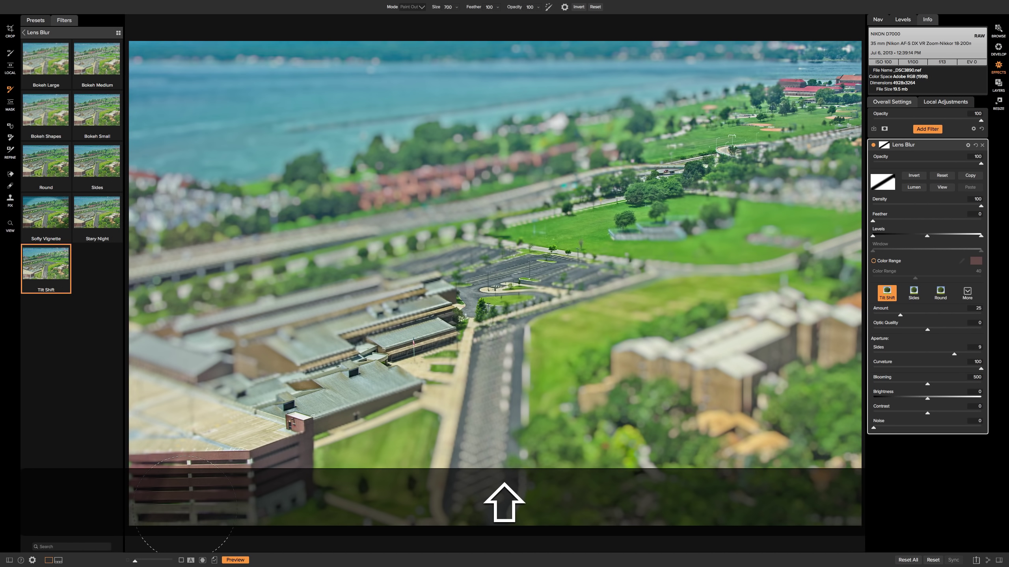
{"action": "left_click", "coordinate": [181, 505]}
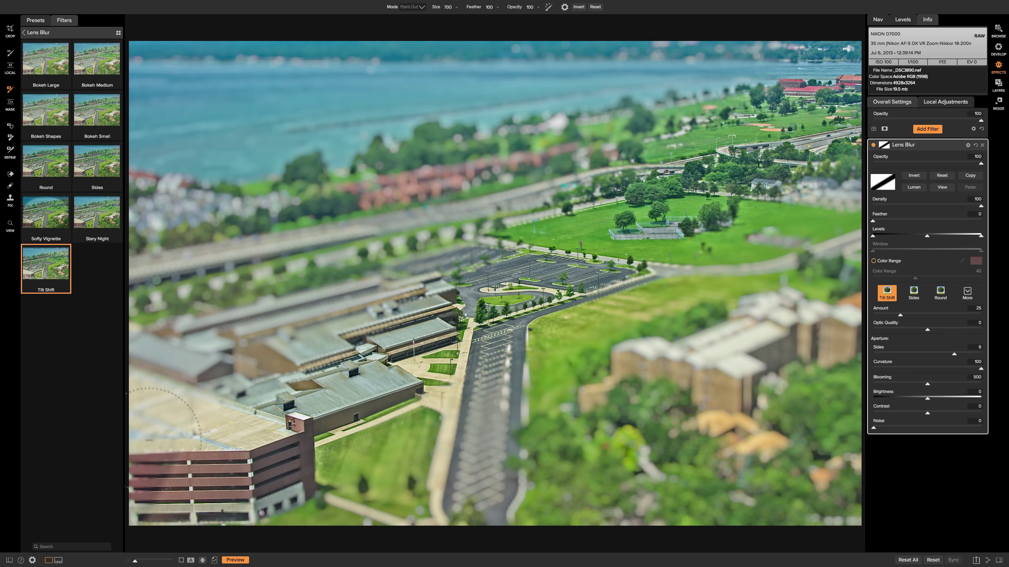
{"action": "left_click", "coordinate": [169, 439], "text": "shift"}
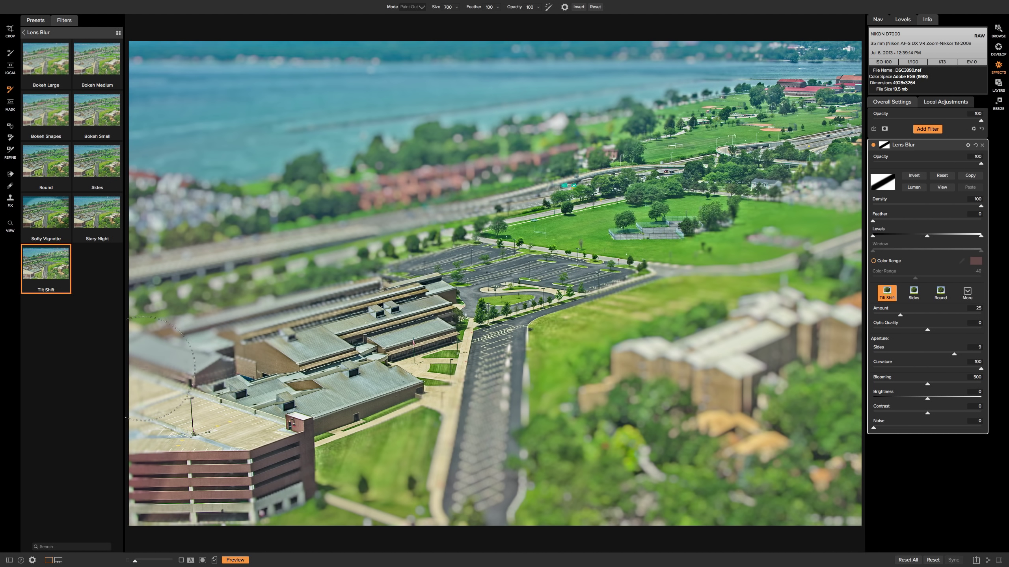
Brush the blur off the long school buildings on the left.
{"action": "left_click", "coordinate": [331, 323]}
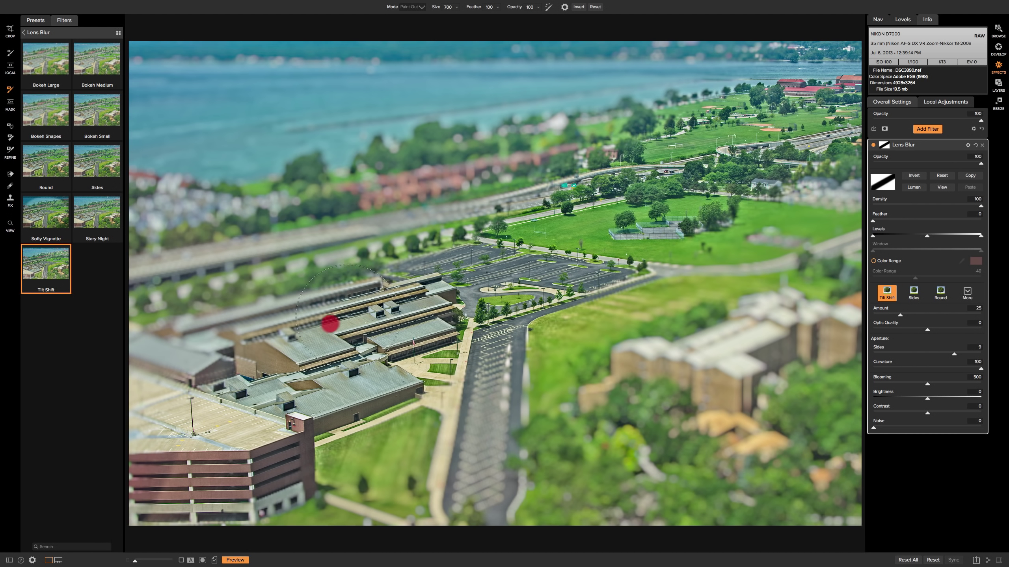
{"action": "left_click_drag", "start_coordinate": [331, 323], "coordinate": [274, 399]}
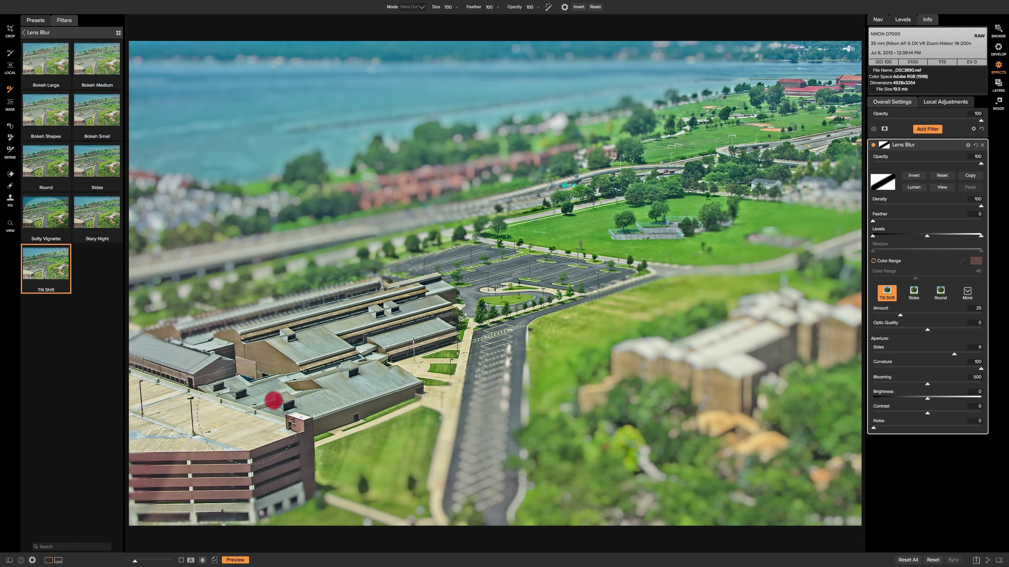
{"action": "left_click_drag", "start_coordinate": [273, 399], "coordinate": [150, 359]}
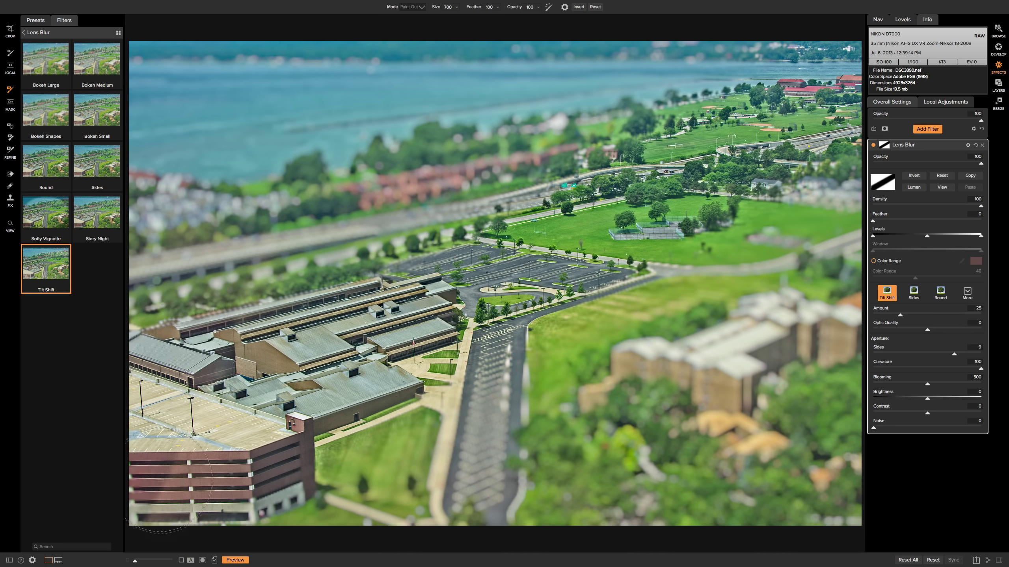
{"action": "left_click", "coordinate": [133, 371]}
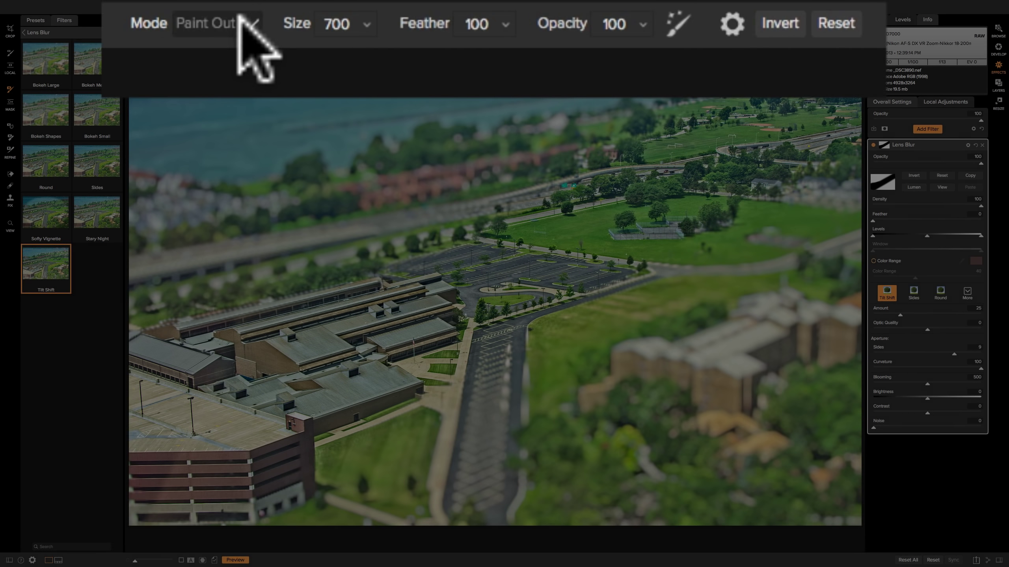
Switch the brush to Paint In and re-blur the bottom-left parking garage.
{"action": "left_click", "coordinate": [420, 7]}
{"action": "left_click", "coordinate": [229, 78]}
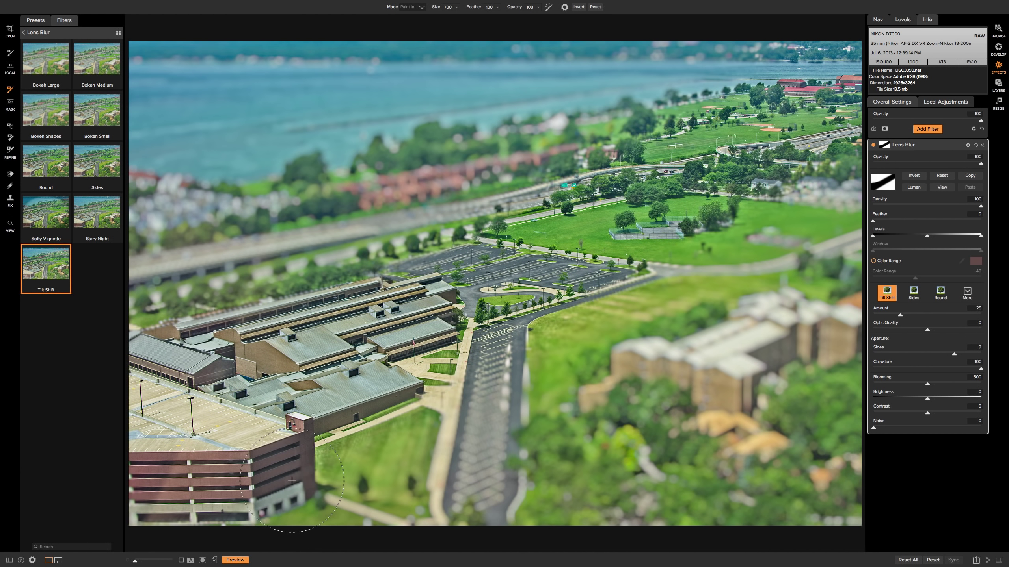
{"action": "mouse_move", "coordinate": [282, 481]}
{"action": "left_mouse_down"}
{"action": "mouse_move", "coordinate": [214, 511]}
{"action": "mouse_move", "coordinate": [226, 518]}
{"action": "left_mouse_up"}
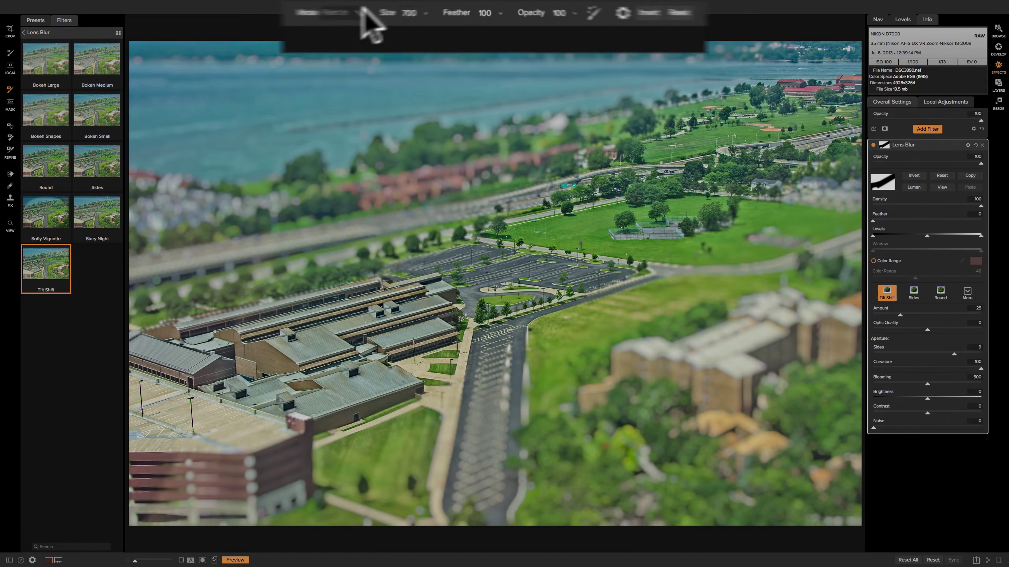
Set the brush back to Paint Out at 49 opacity and shrink it.
{"action": "left_click", "coordinate": [422, 7]}
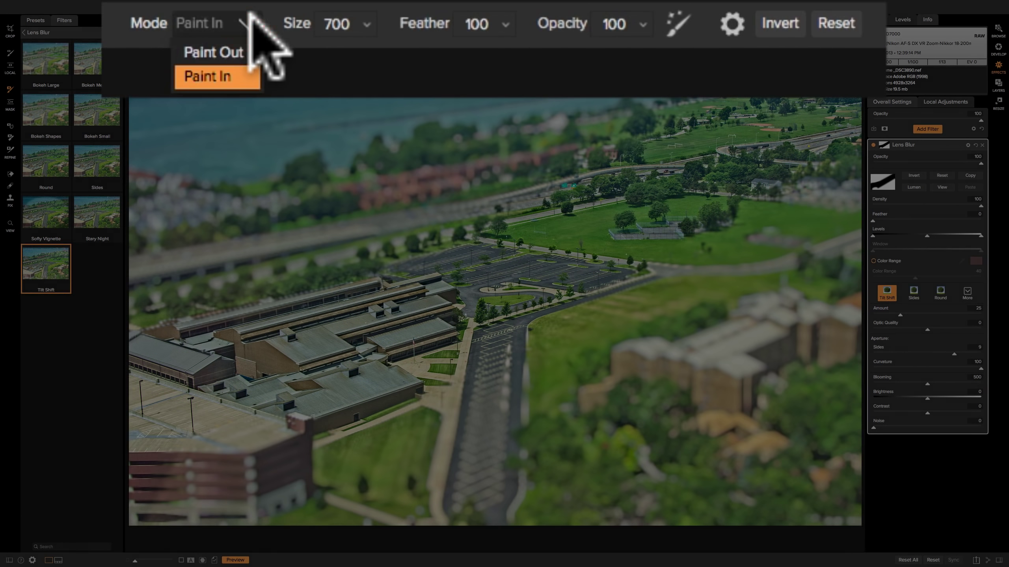
{"action": "left_click", "coordinate": [234, 53]}
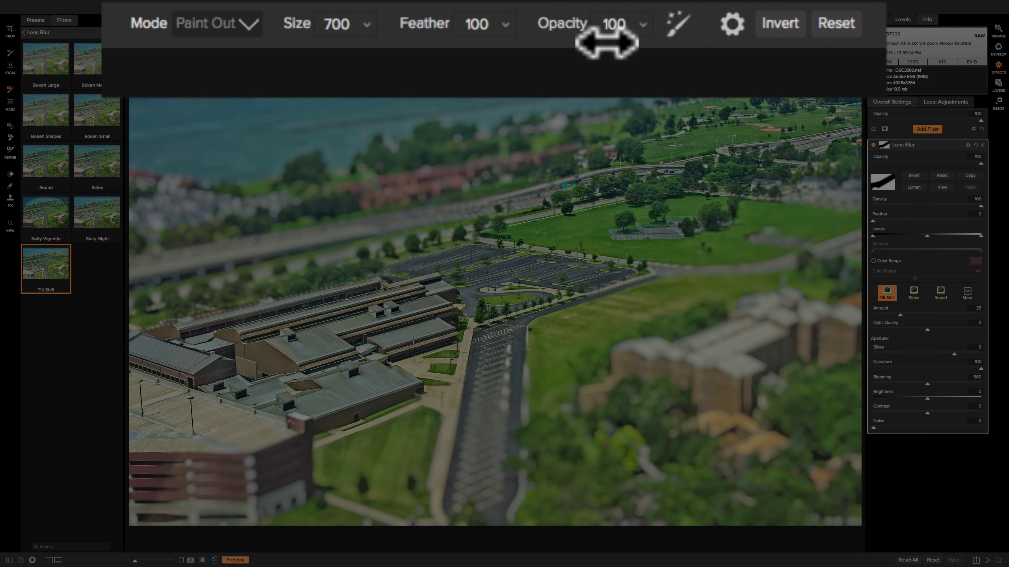
{"action": "left_click", "coordinate": [642, 21]}
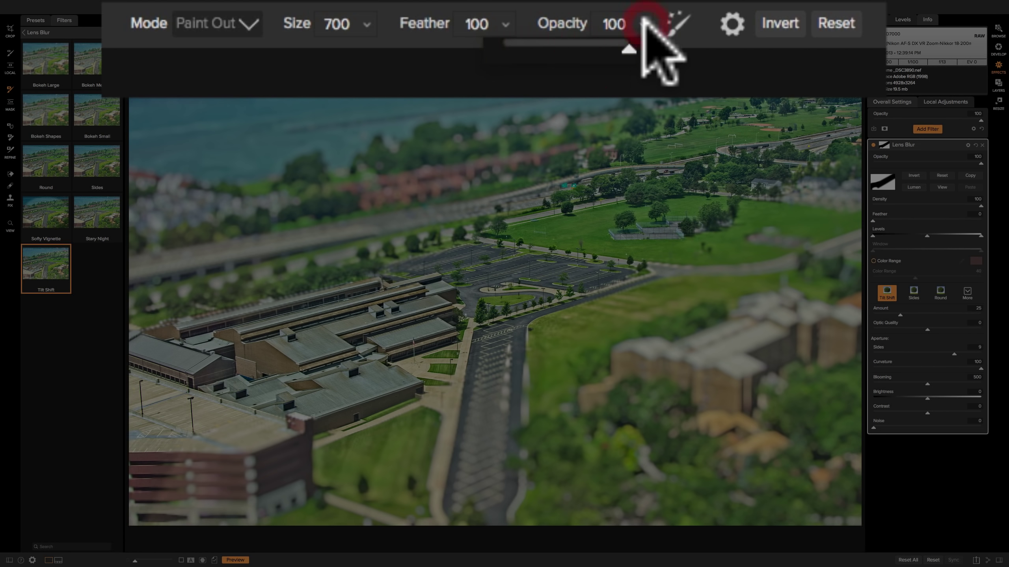
{"action": "left_click_drag", "start_coordinate": [630, 51], "coordinate": [561, 49]}
{"action": "left_click", "coordinate": [563, 63]}
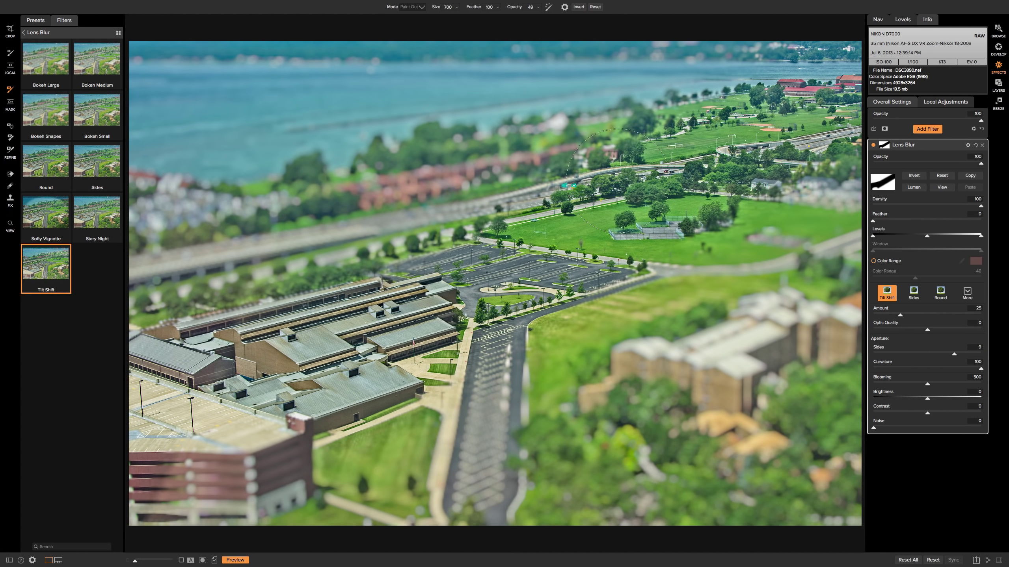
{"action": "key", "text": "bracketleft"}
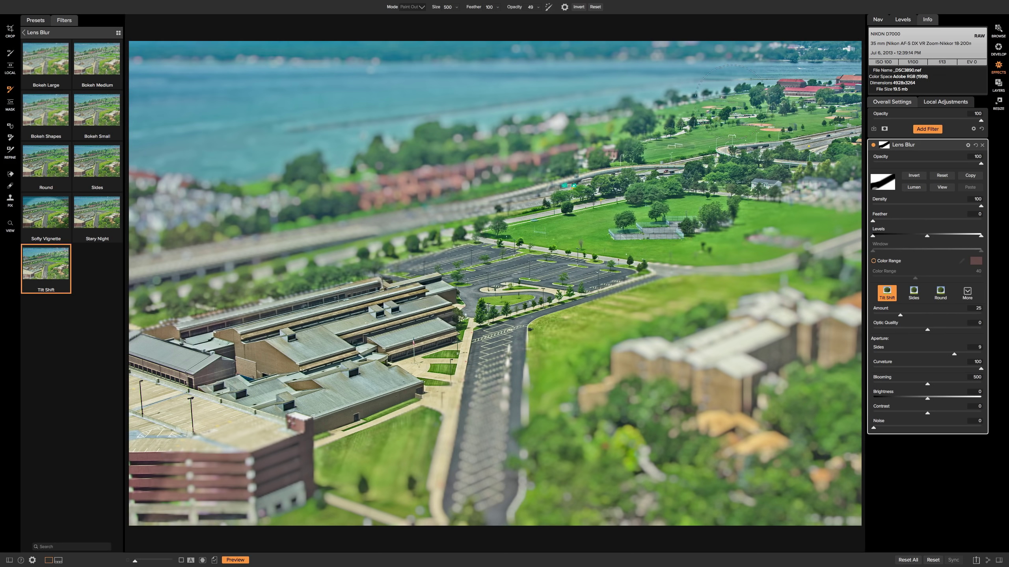
Shift-paint a straight sharp line from the upper-right park to the left.
{"action": "left_click", "coordinate": [725, 98]}
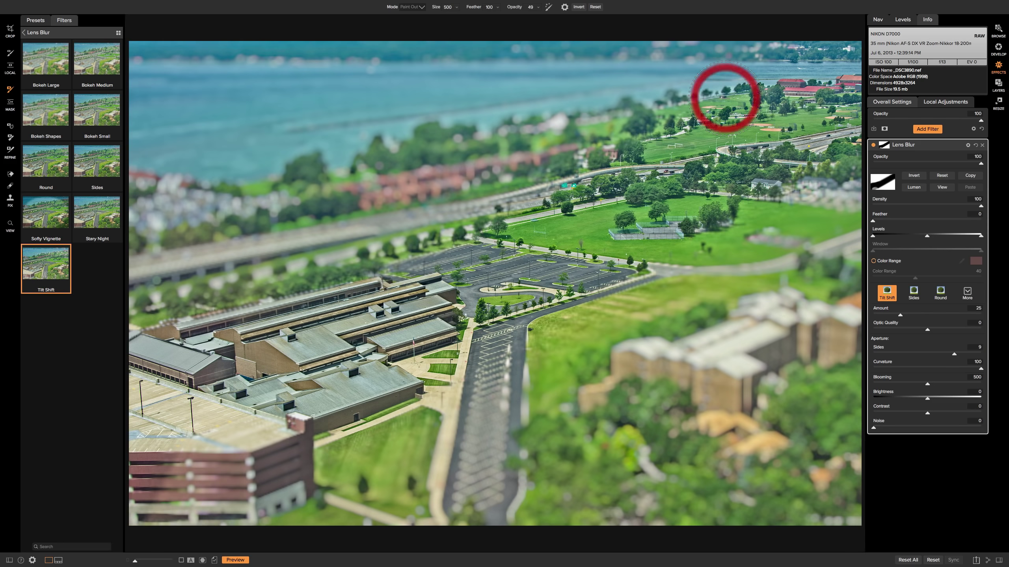
{"action": "key", "text": "shift"}
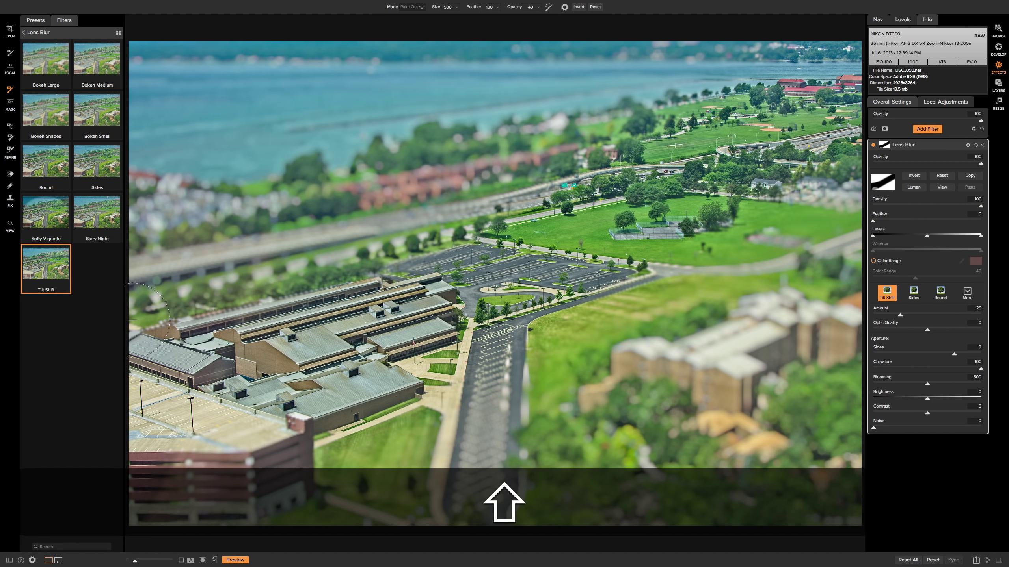
{"action": "left_click", "coordinate": [132, 320], "text": "shift"}
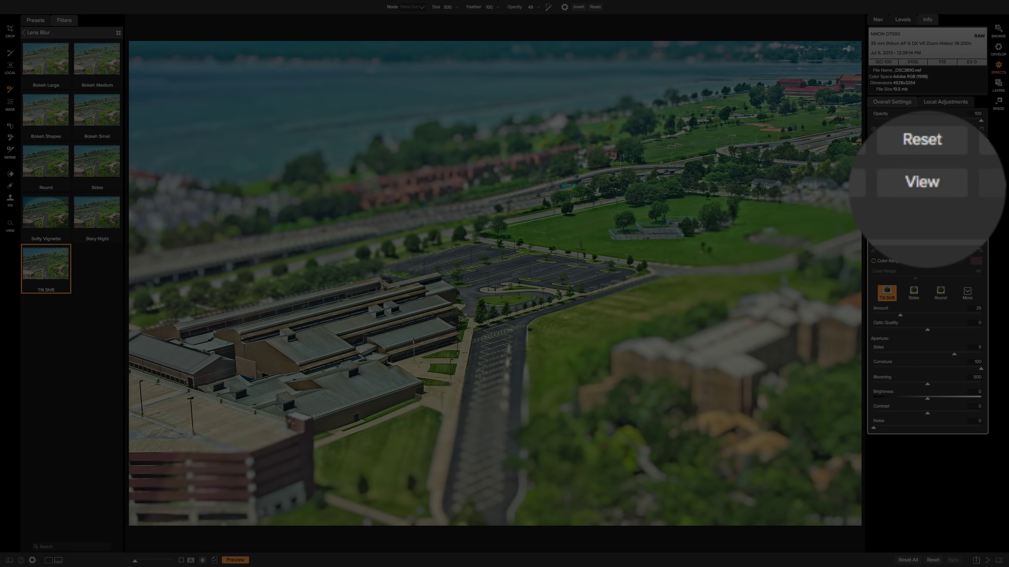
Show the Lens Blur mask in Grayscale view mode and shrink the brush.
{"action": "left_click", "coordinate": [942, 187]}
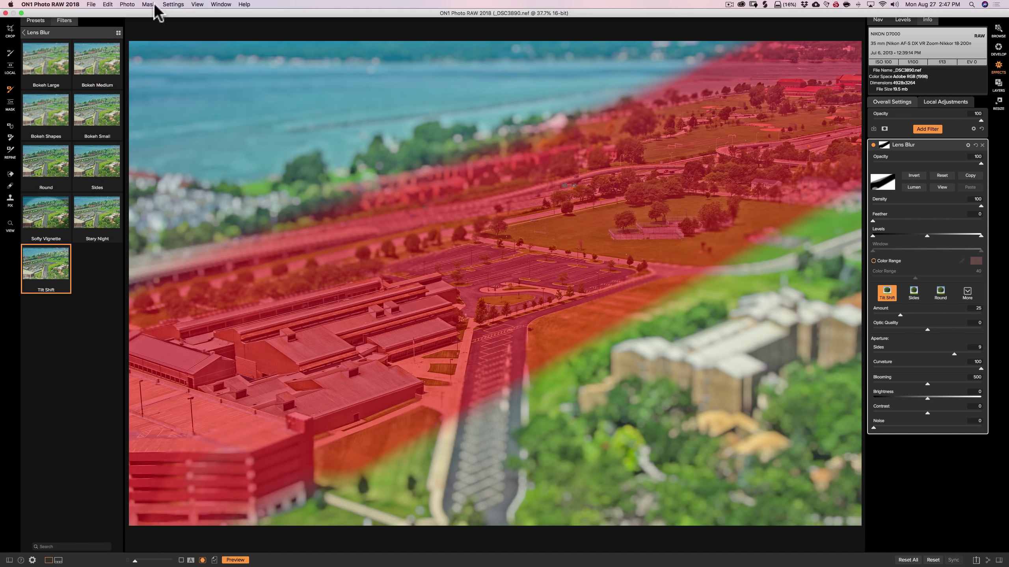
{"action": "left_click", "coordinate": [148, 4]}
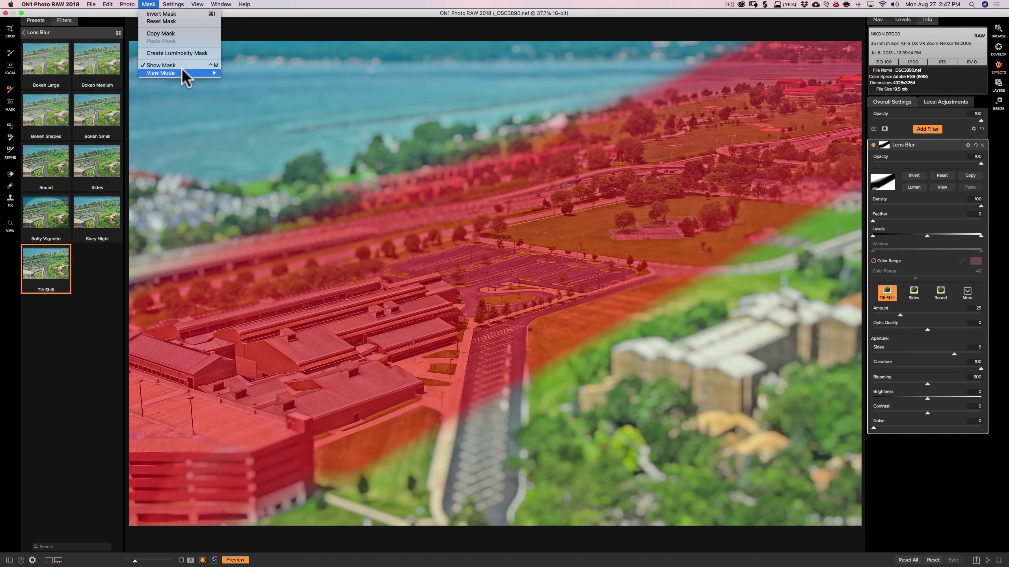
{"action": "mouse_move", "coordinate": [161, 73]}
{"action": "left_click", "coordinate": [234, 79]}
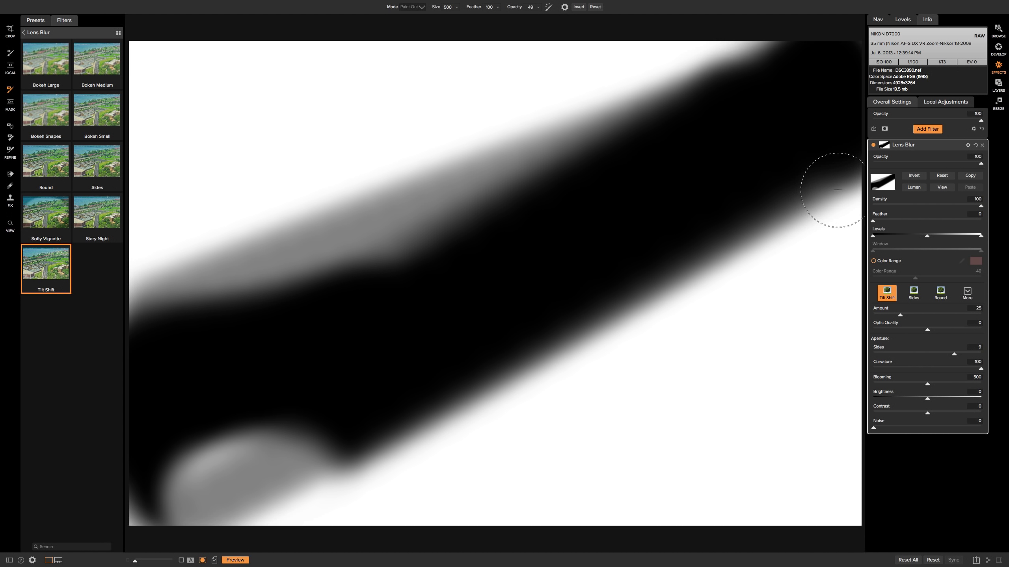
{"action": "key", "text": "bracketleft"}
Paint a straight mask line from the right edge toward the bottom-left.
{"action": "left_click", "coordinate": [847, 186]}
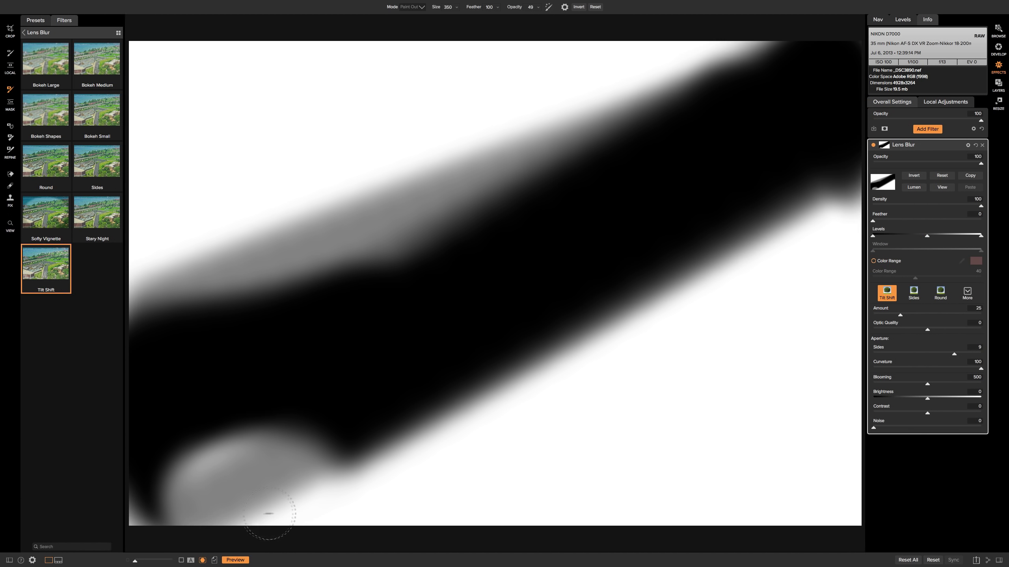
{"action": "key", "text": "shift"}
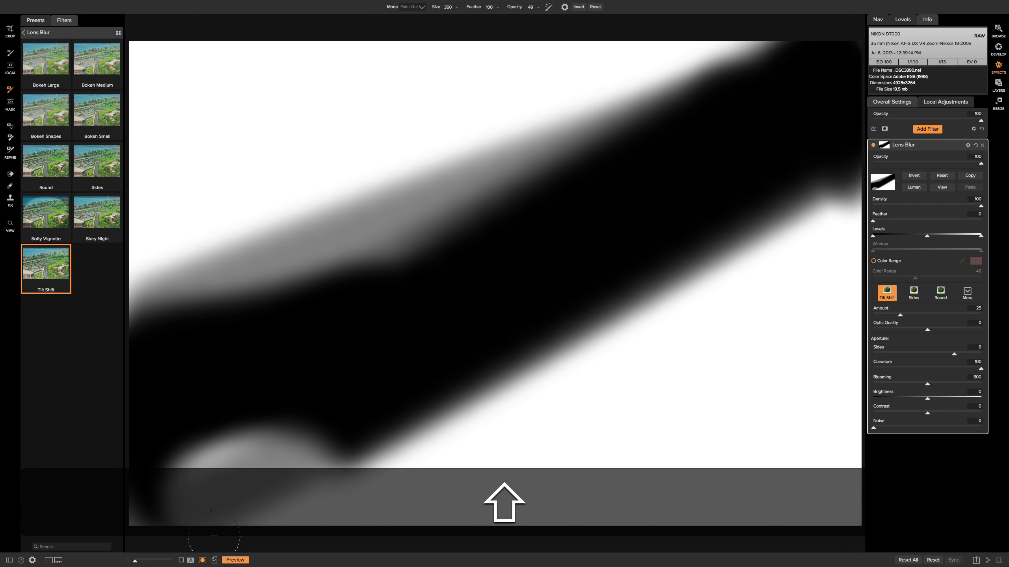
{"action": "left_click", "coordinate": [214, 539], "text": "shift"}
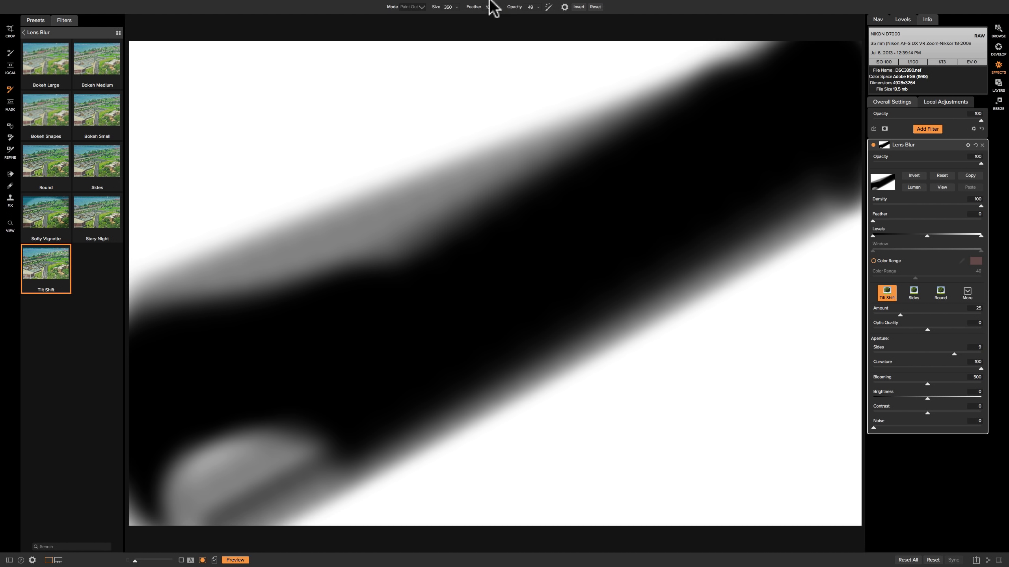
At 100 opacity, paint the bottom-left grey patch solid black.
{"action": "left_click_drag", "start_coordinate": [505, 3], "coordinate": [563, 6]}
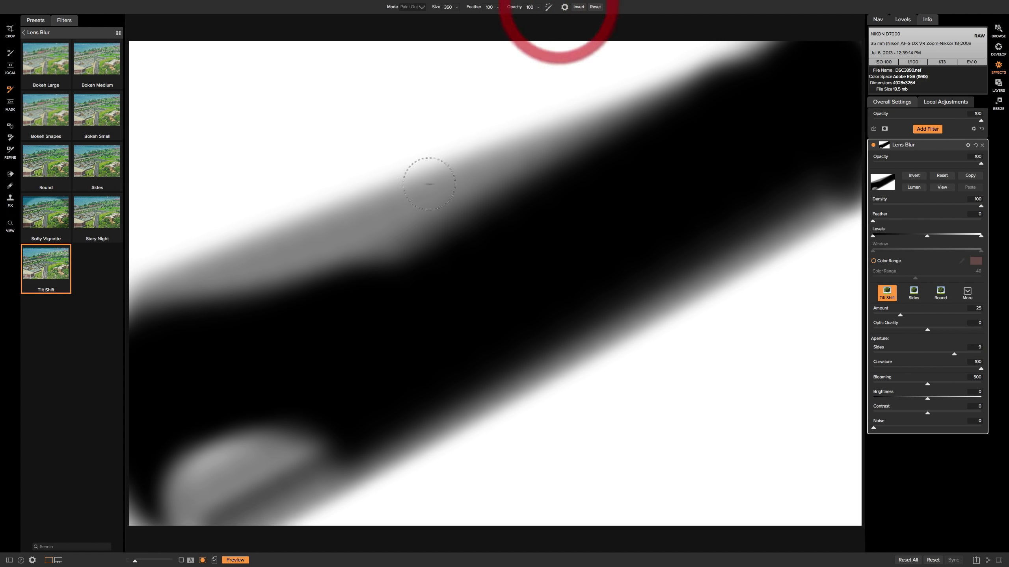
{"action": "left_click_drag", "start_coordinate": [293, 417], "coordinate": [178, 493]}
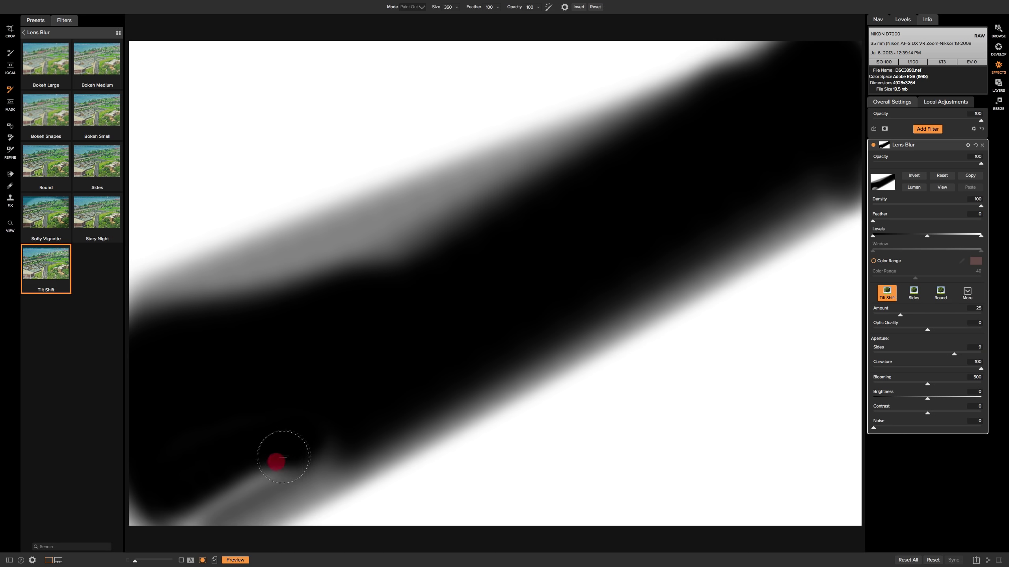
{"action": "left_click_drag", "start_coordinate": [178, 492], "coordinate": [270, 462]}
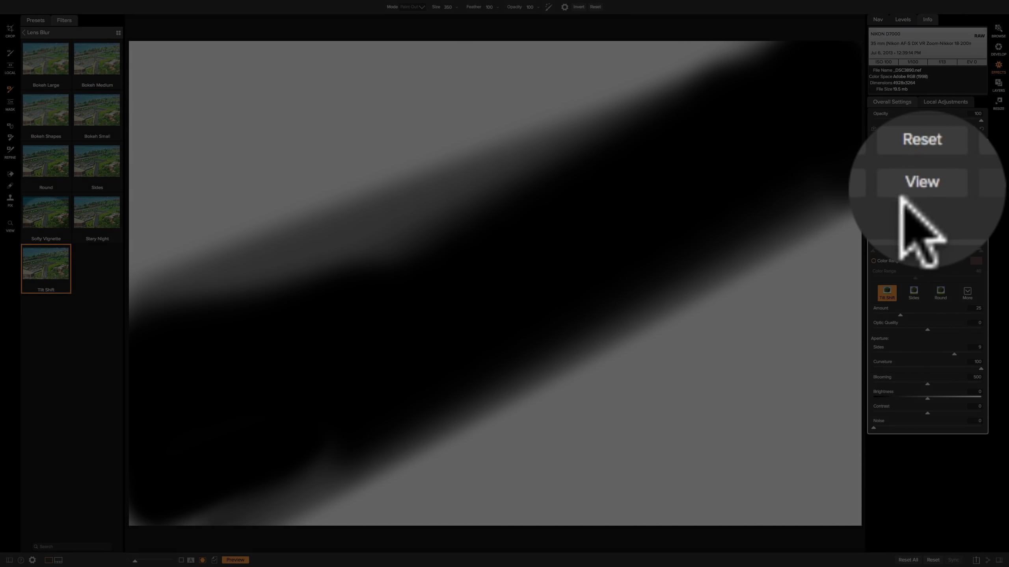
Hide the mask and set the blur Amount to 12.
{"action": "left_click", "coordinate": [914, 184]}
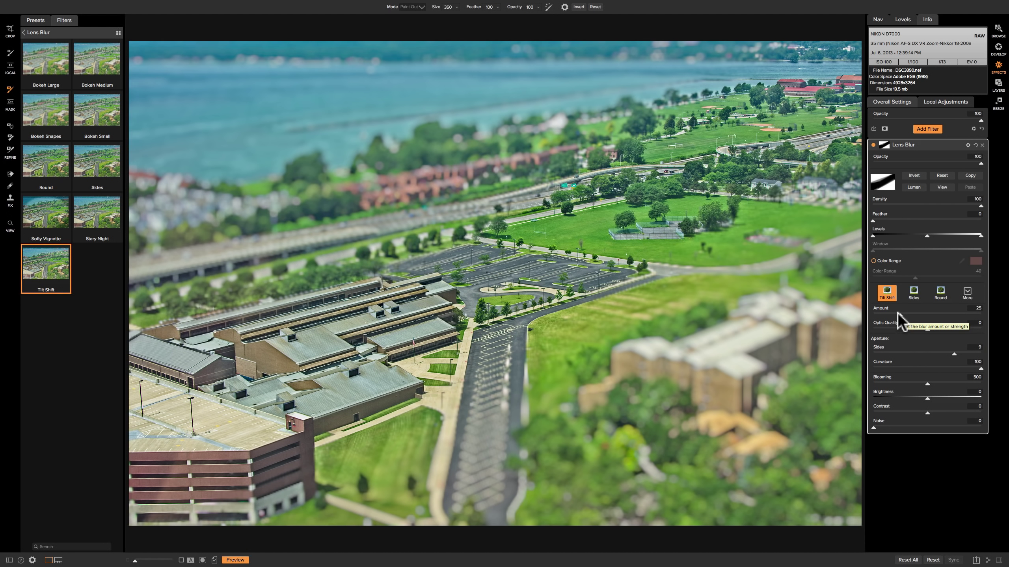
{"action": "mouse_move", "coordinate": [897, 313]}
{"action": "left_mouse_down"}
{"action": "mouse_move", "coordinate": [912, 314]}
{"action": "mouse_move", "coordinate": [886, 314]}
{"action": "left_mouse_up"}
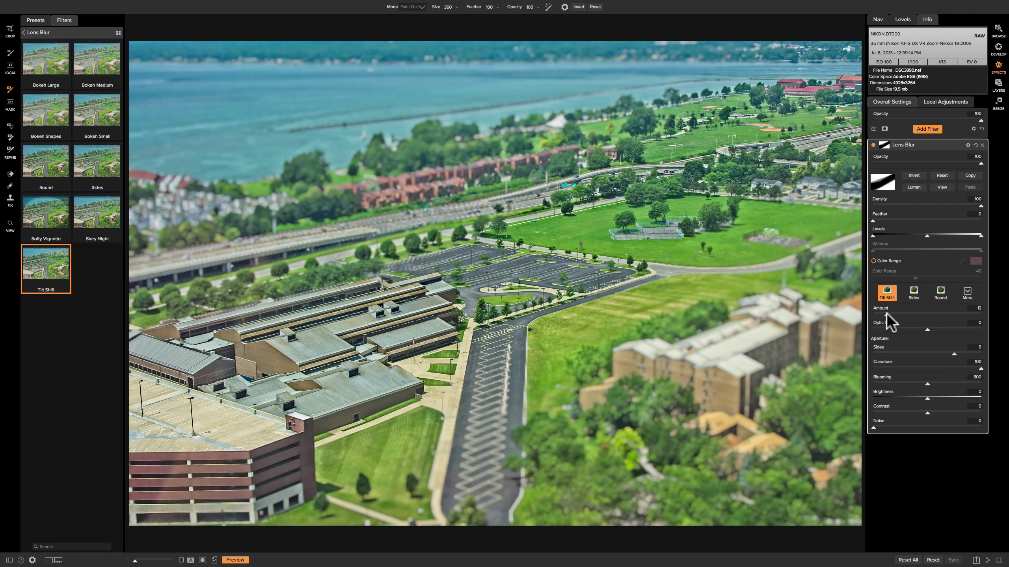
{"action": "left_click", "coordinate": [919, 323]}
Set Optic Quality -2, Sides 8, Curvature 0 and Blooming 624.
{"action": "mouse_move", "coordinate": [925, 328]}
{"action": "left_mouse_down"}
{"action": "mouse_move", "coordinate": [964, 329]}
{"action": "mouse_move", "coordinate": [919, 327]}
{"action": "left_mouse_up"}
{"action": "left_click", "coordinate": [978, 365]}
{"action": "mouse_move", "coordinate": [974, 359]}
{"action": "left_mouse_down"}
{"action": "mouse_move", "coordinate": [938, 357]}
{"action": "mouse_move", "coordinate": [914, 371]}
{"action": "mouse_move", "coordinate": [941, 373]}
{"action": "mouse_move", "coordinate": [922, 378]}
{"action": "mouse_move", "coordinate": [932, 379]}
{"action": "left_mouse_up"}
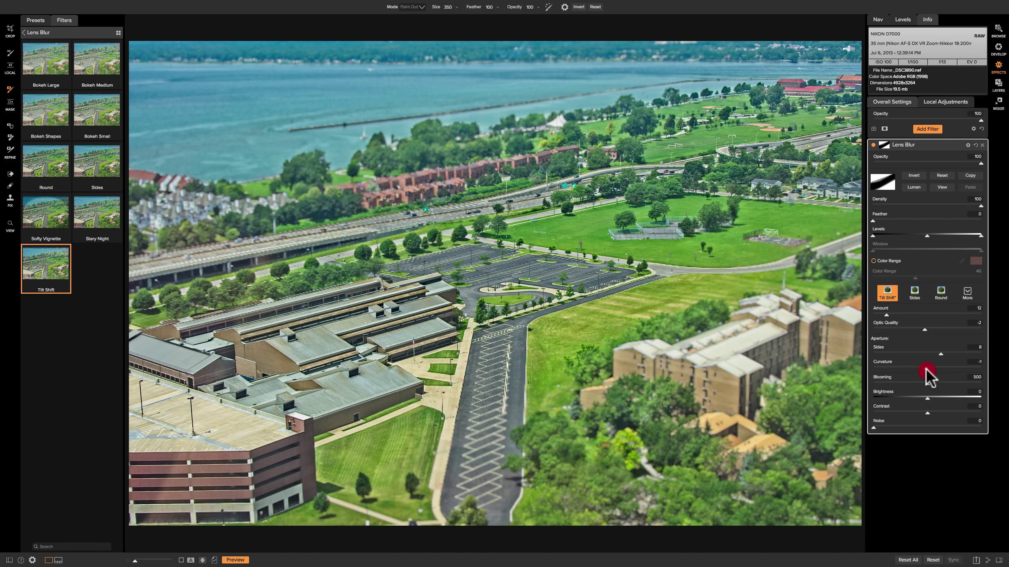
{"action": "left_click_drag", "start_coordinate": [928, 370], "coordinate": [924, 374]}
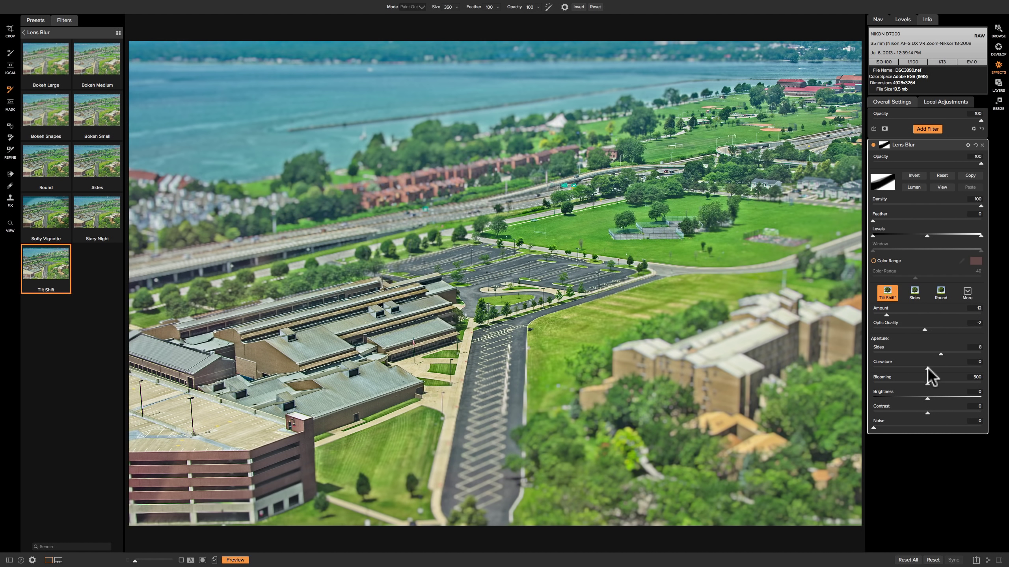
{"action": "left_click", "coordinate": [926, 368]}
{"action": "left_click_drag", "start_coordinate": [927, 382], "coordinate": [941, 395]}
{"action": "mouse_move", "coordinate": [742, 240]}
{"action": "left_mouse_down"}
{"action": "mouse_move", "coordinate": [841, 204]}
{"action": "mouse_move", "coordinate": [702, 259]}
{"action": "mouse_move", "coordinate": [736, 234]}
{"action": "mouse_move", "coordinate": [654, 273]}
{"action": "mouse_move", "coordinate": [588, 277]}
{"action": "mouse_move", "coordinate": [799, 192]}
{"action": "mouse_move", "coordinate": [837, 198]}
{"action": "mouse_move", "coordinate": [786, 191]}
{"action": "left_mouse_up"}
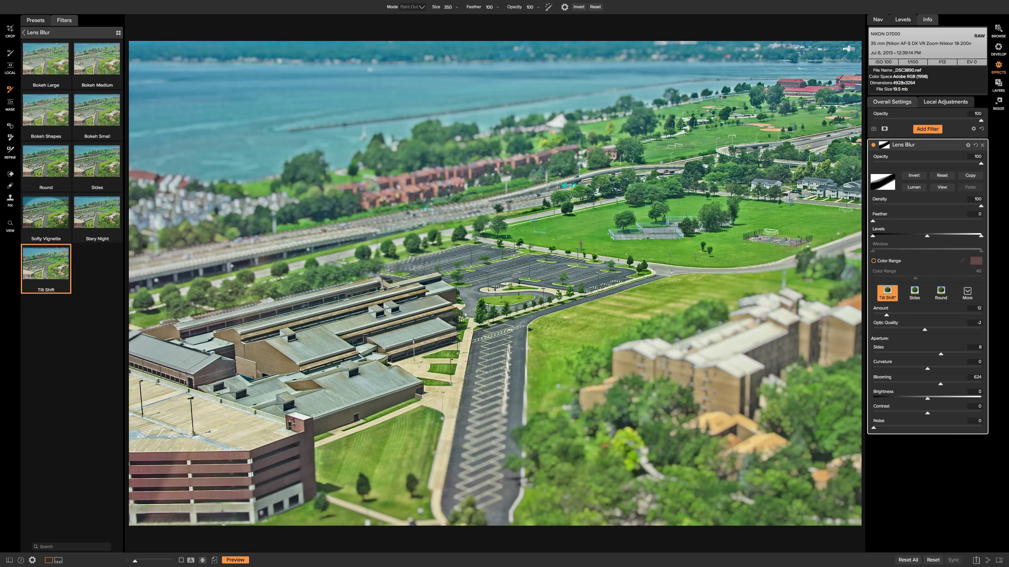
{"action": "left_click", "coordinate": [784, 190]}
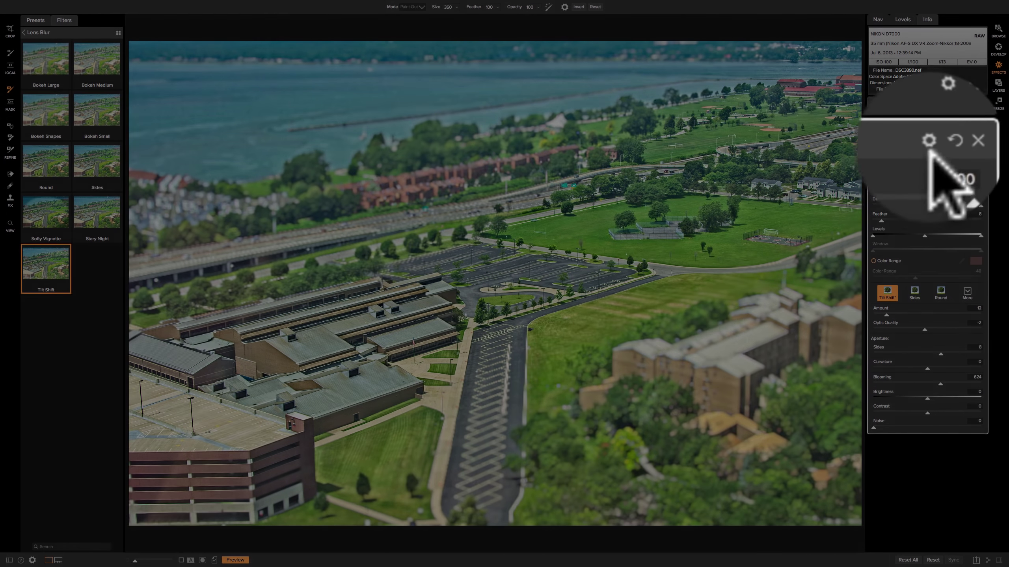
Keep the Lens Blur blend mode at Normal and collapse the blending options.
{"action": "left_click", "coordinate": [962, 104]}
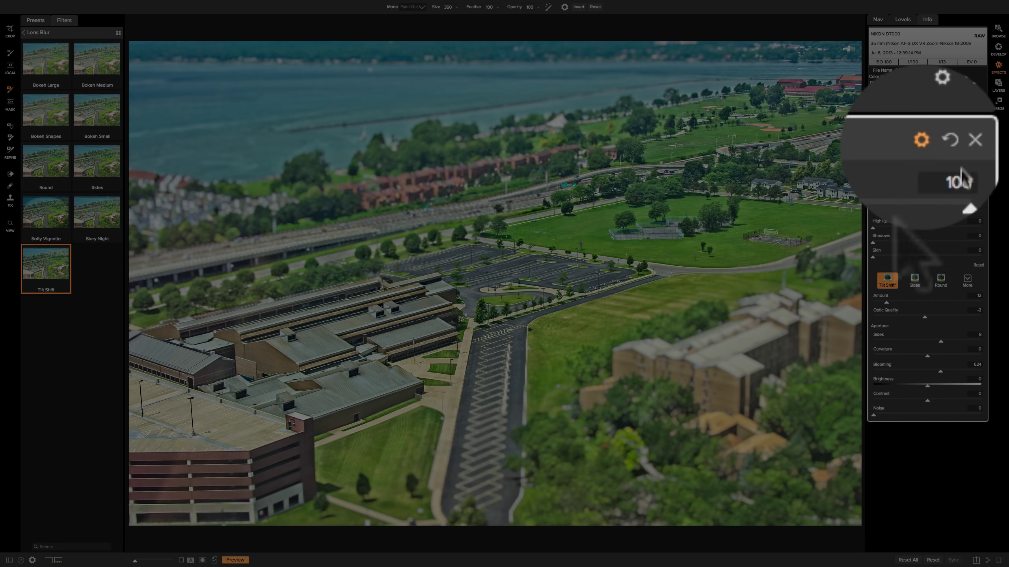
{"action": "left_click", "coordinate": [950, 181]}
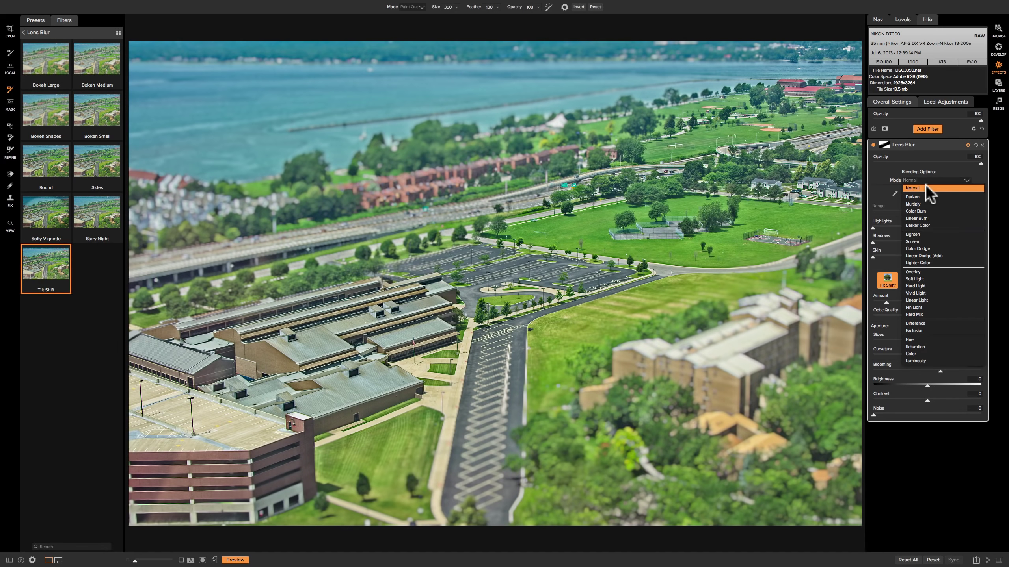
{"action": "left_click", "coordinate": [925, 188]}
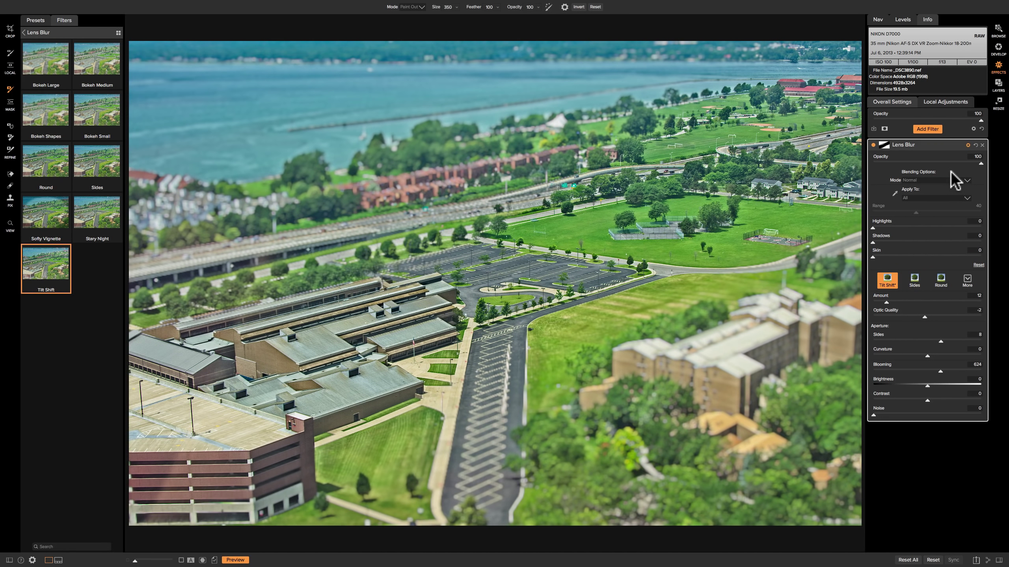
{"action": "left_click", "coordinate": [968, 146]}
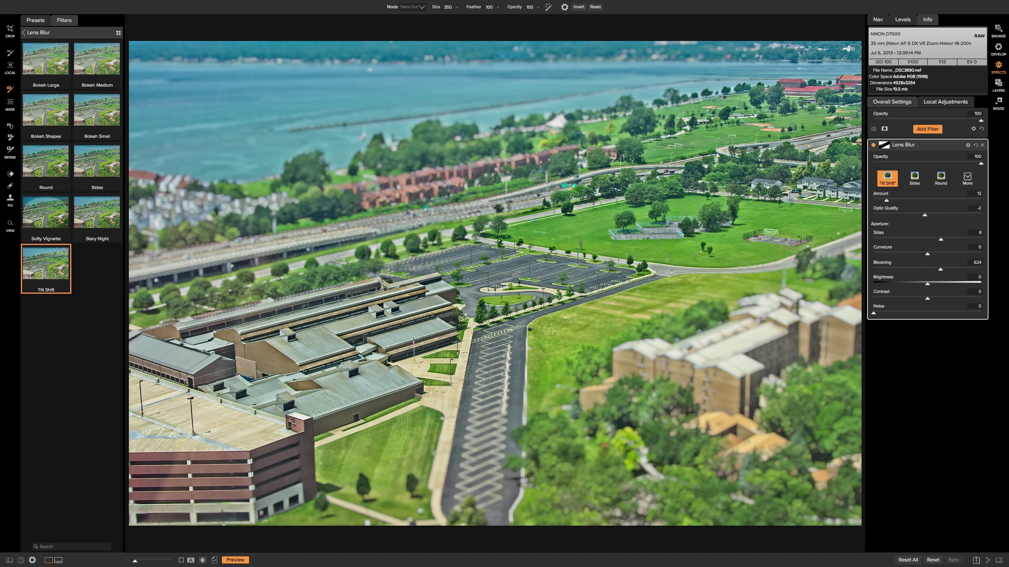
{"action": "left_click", "coordinate": [873, 146]}
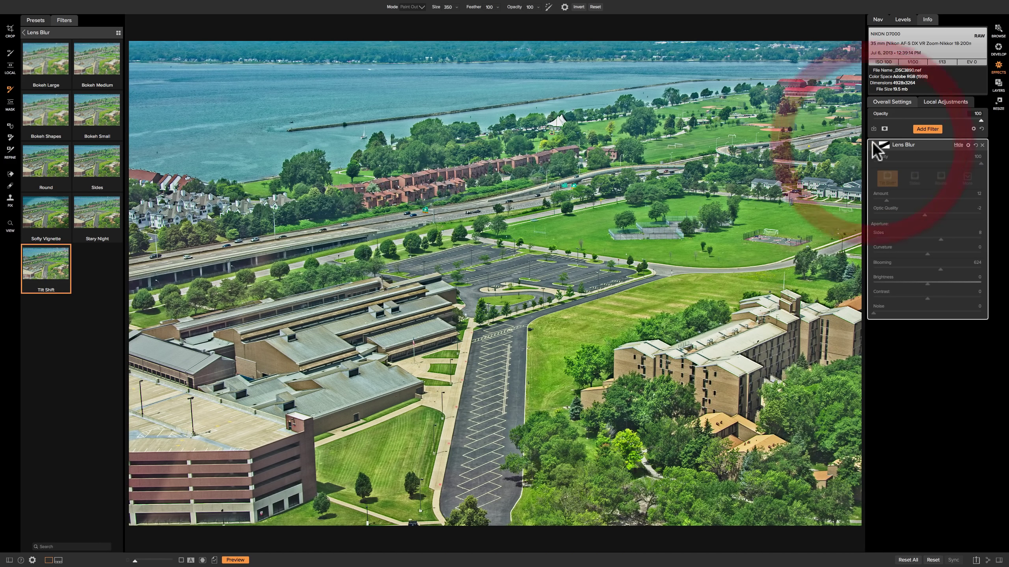
{"action": "left_click", "coordinate": [873, 146]}
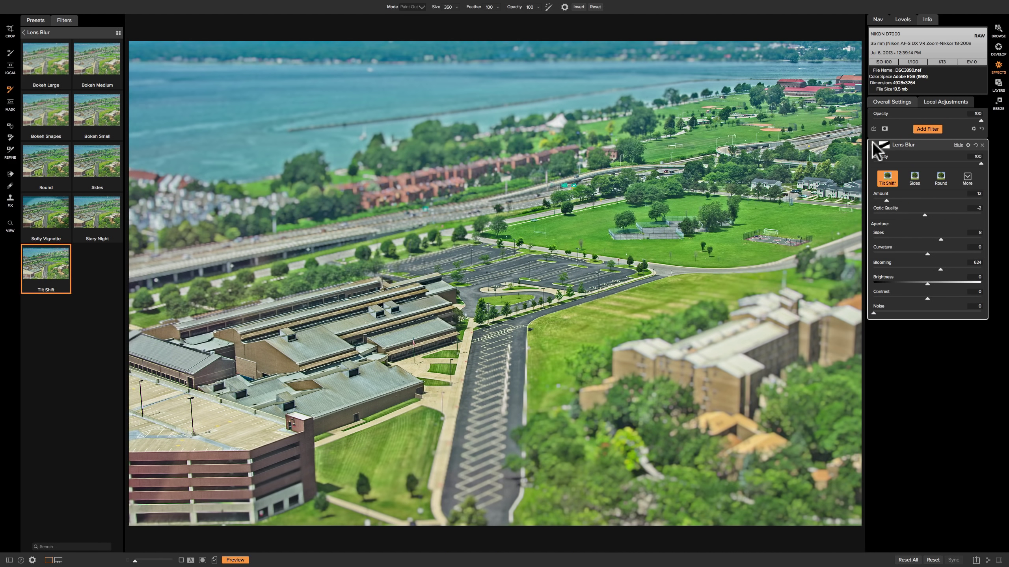